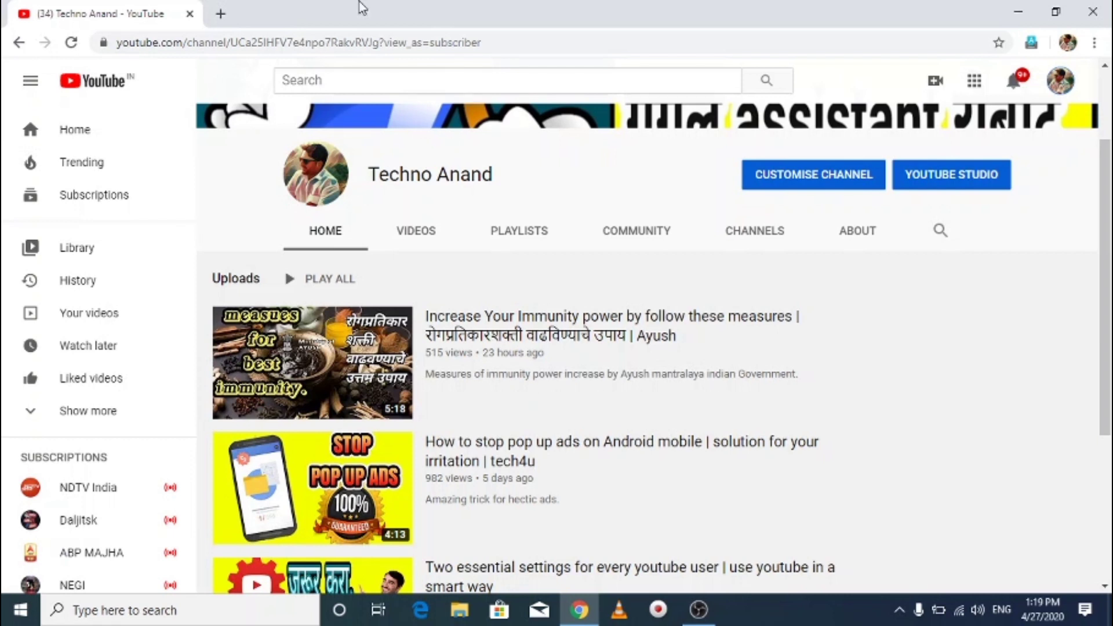
Step: Search the web for "google forms" in a new browser tab and open the personal version of Google Forms
click(222, 15)
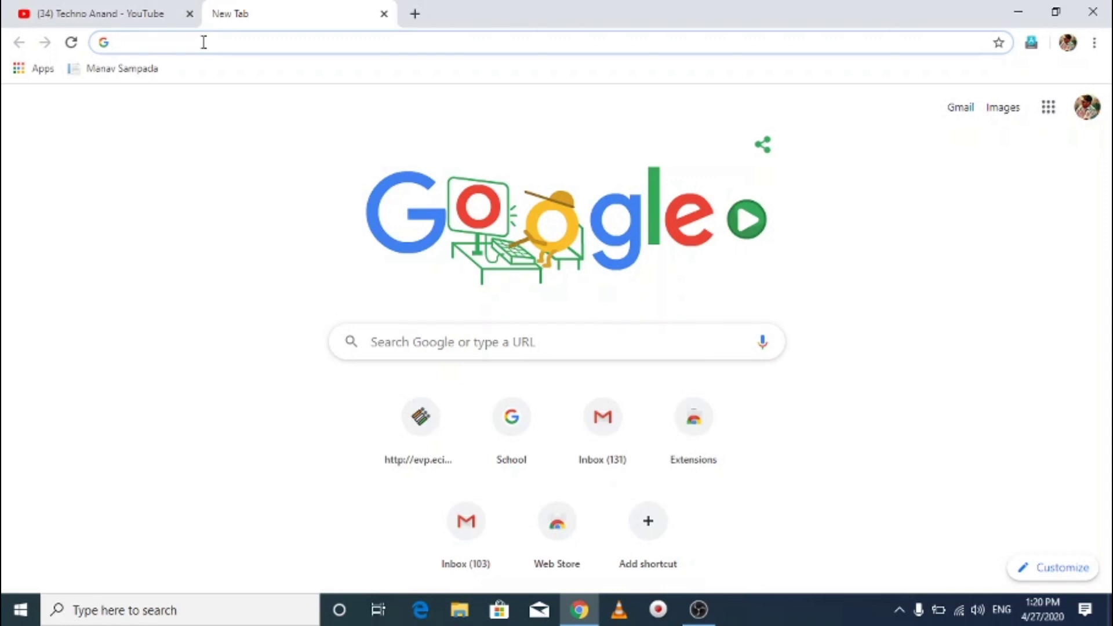
text(googl)
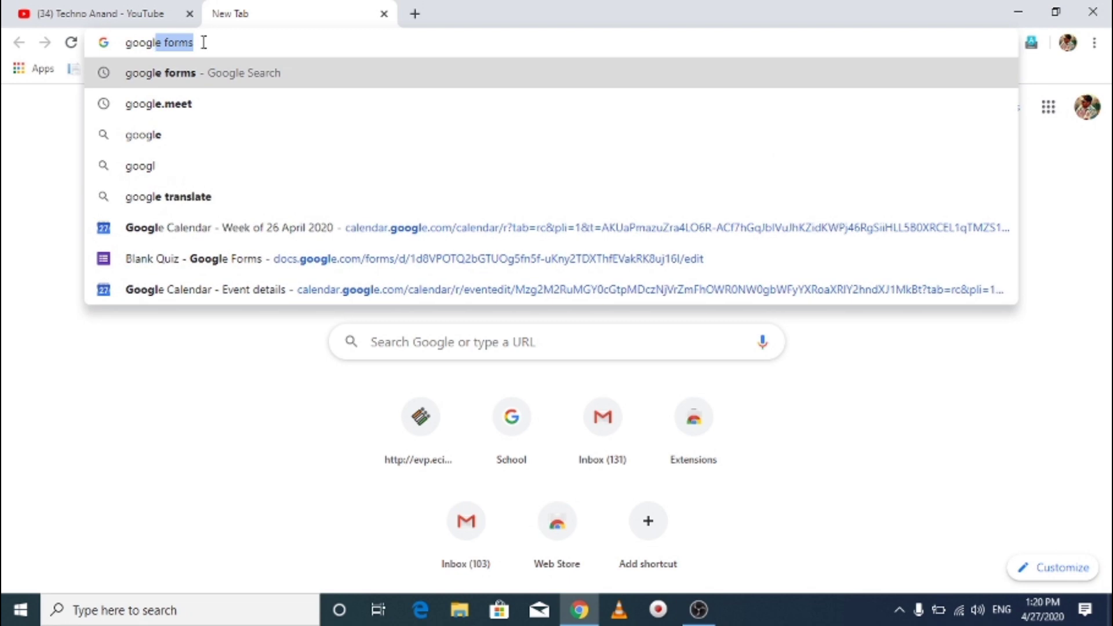
text(e)
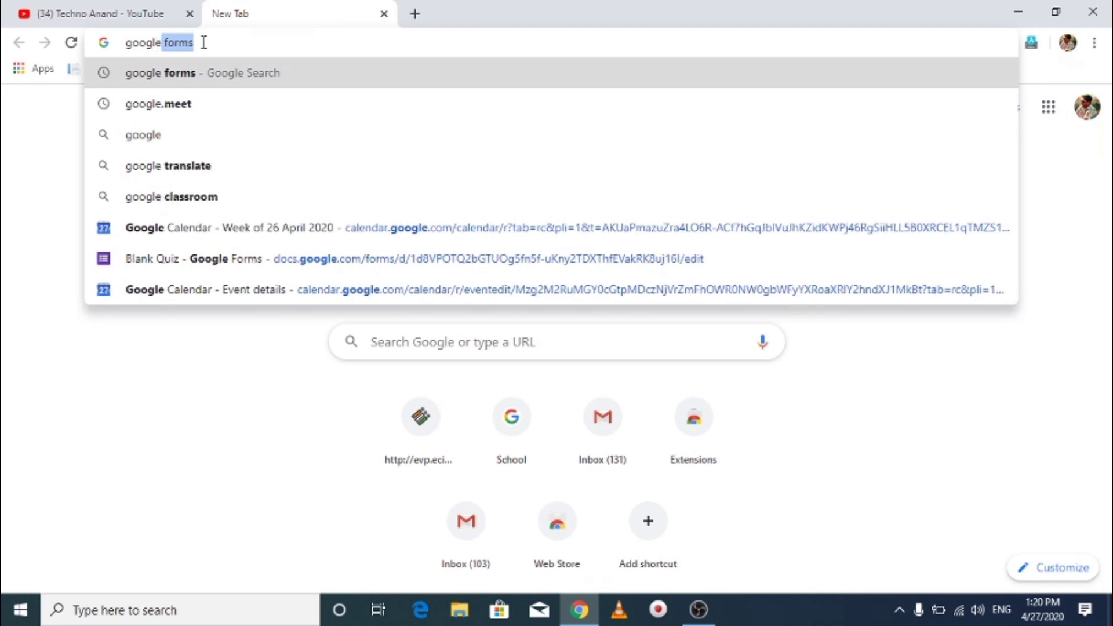
click(231, 74)
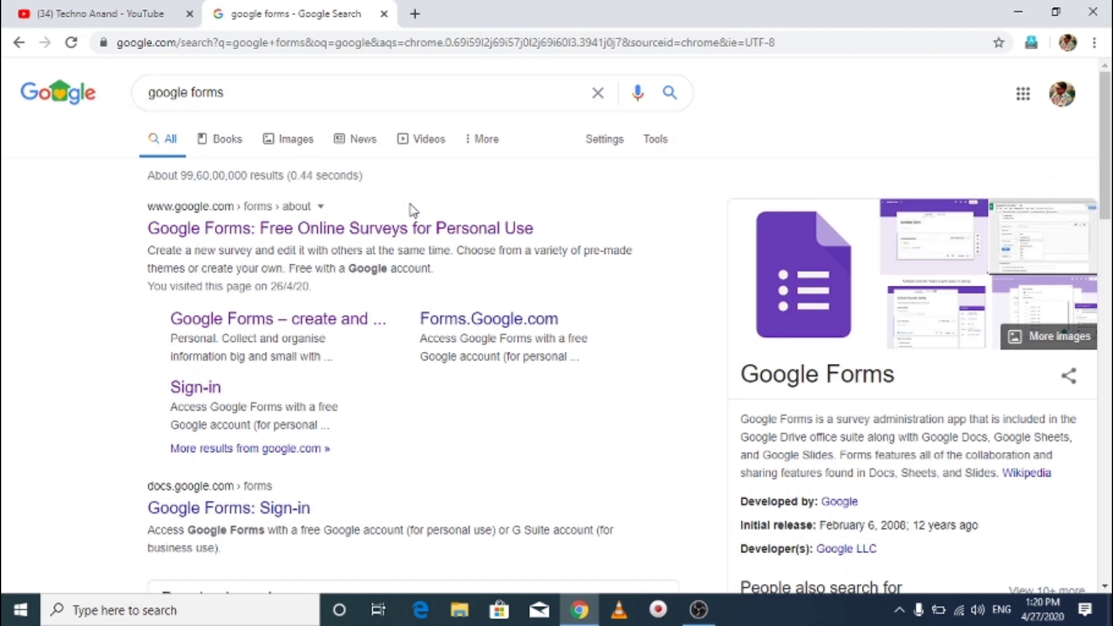
click(322, 324)
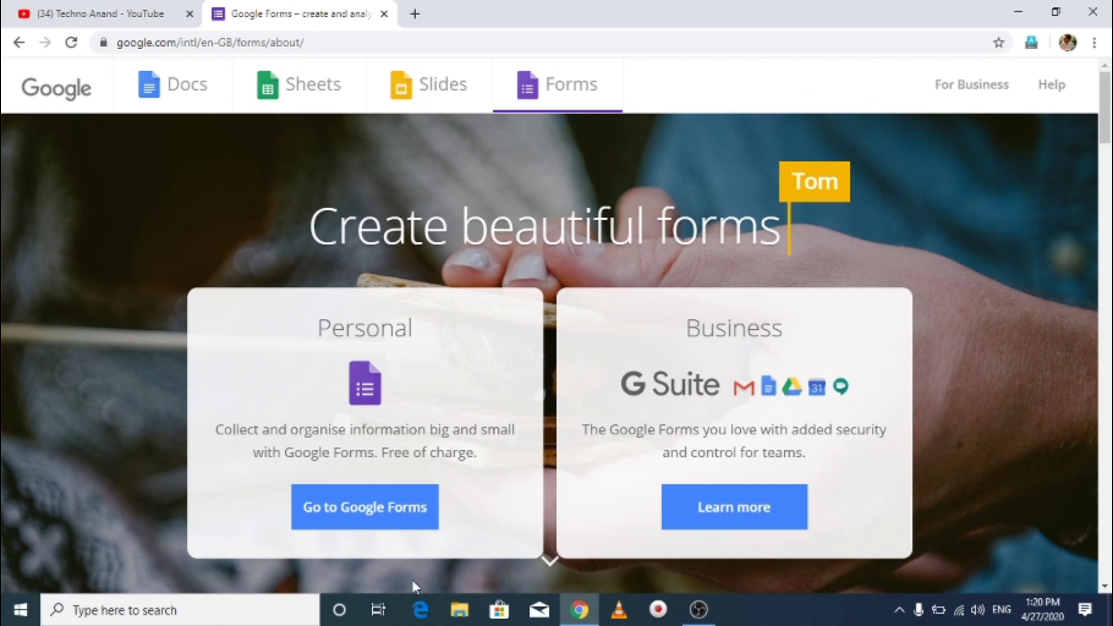
click(389, 525)
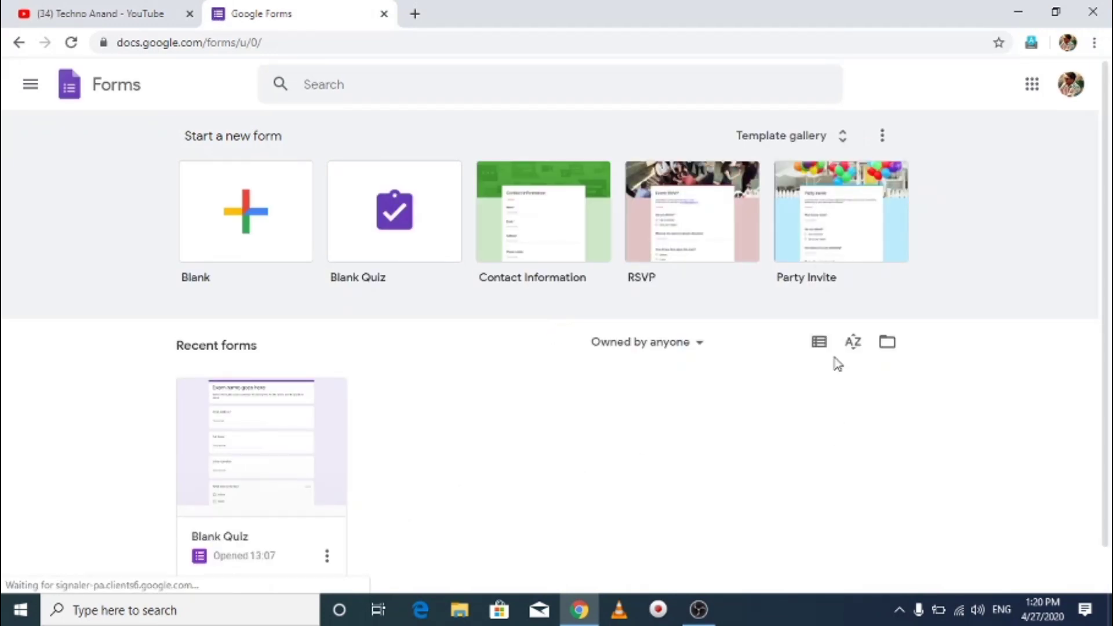
Step: Create a new form from the Blank Quiz template in the full template gallery
click(846, 148)
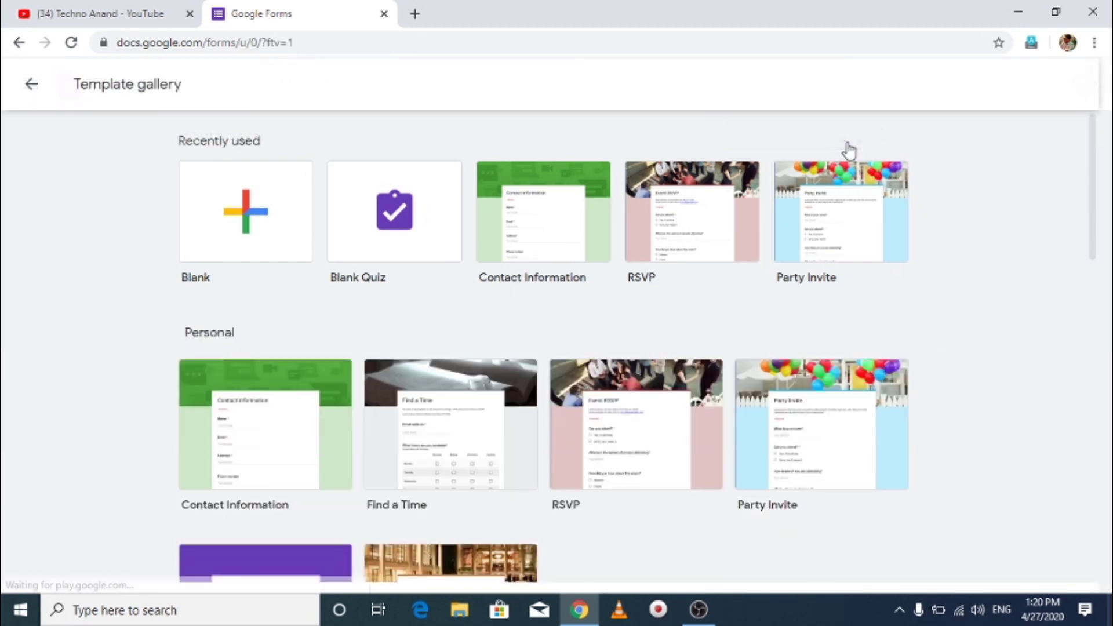
mouse_move(1096, 194)
mouse_down()
mouse_move(1102, 334)
mouse_move(1098, 182)
mouse_up()
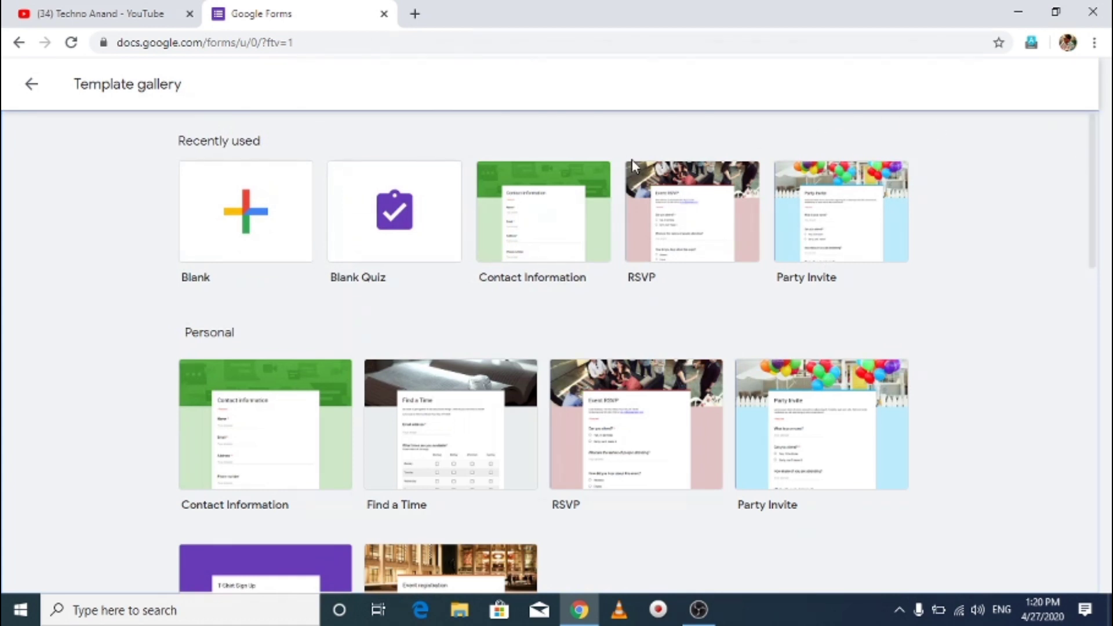
click(398, 225)
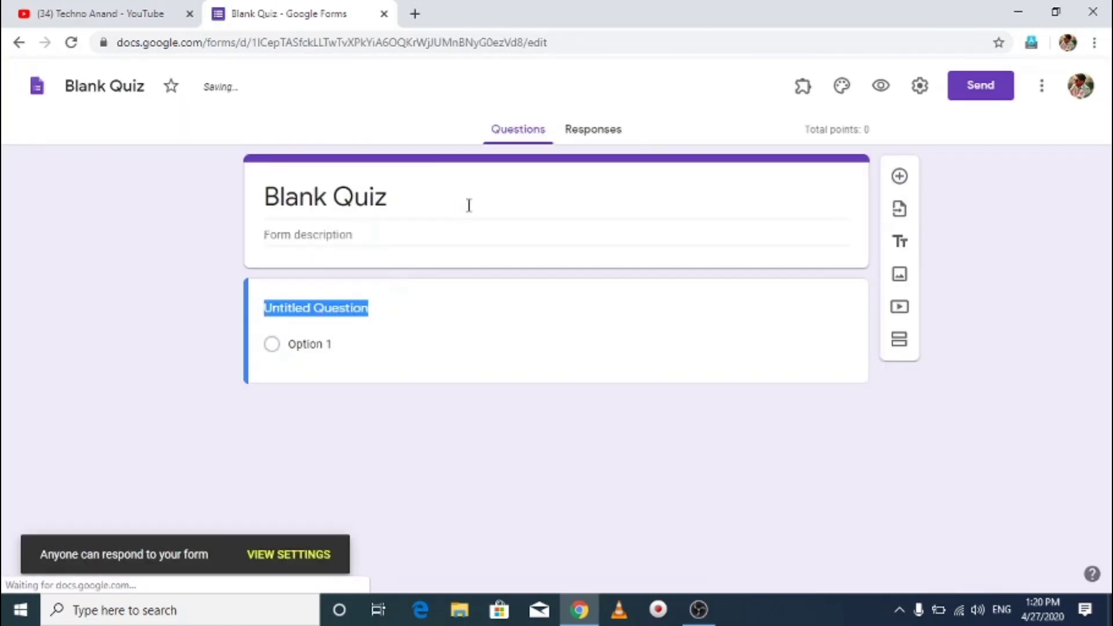
Step: Replace the quiz's form title with "english grammar"
click(431, 196)
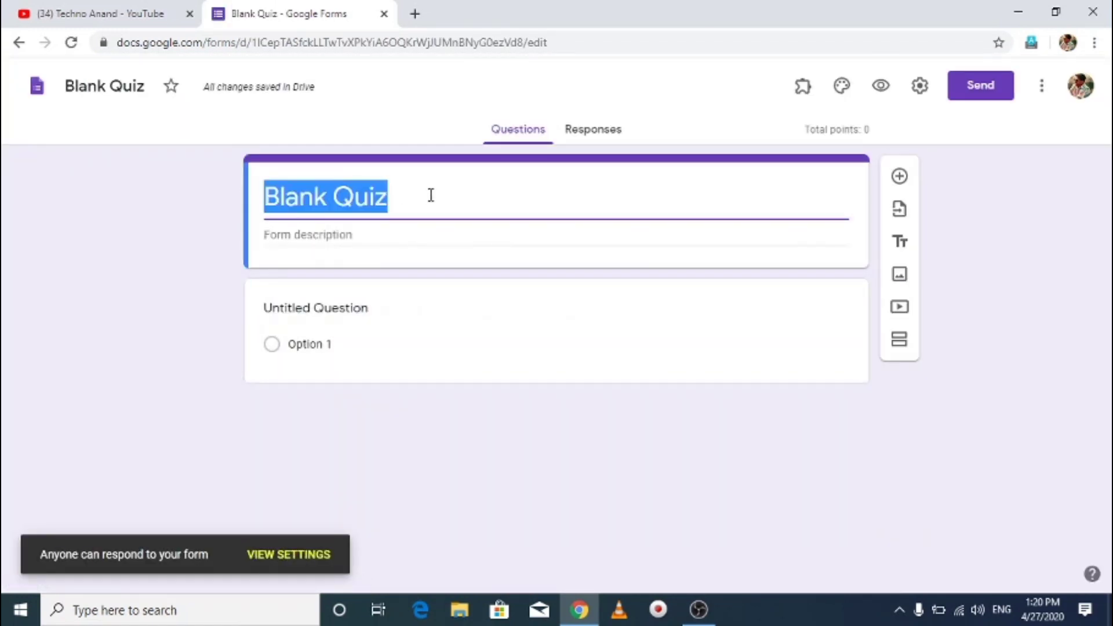
key(BackSpace)
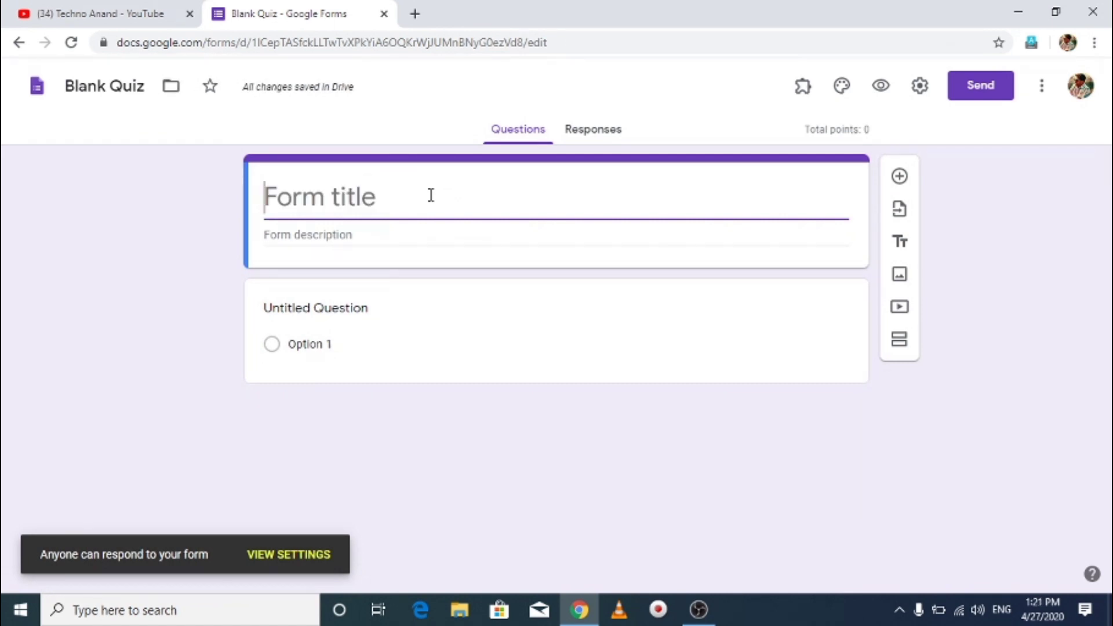
text(eng)
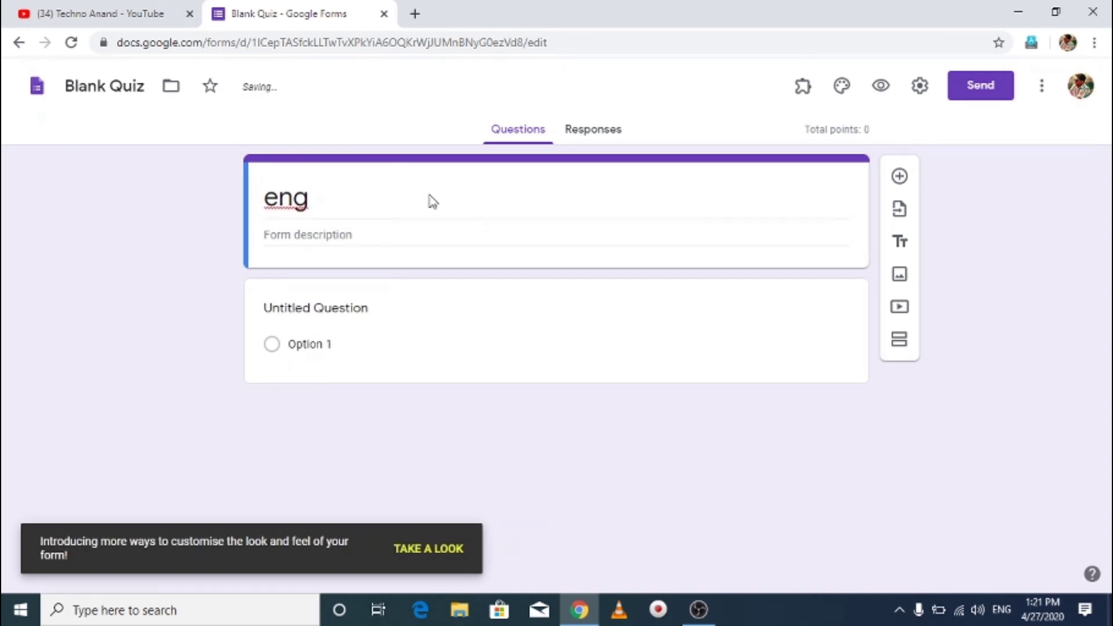
double_click(340, 210)
click(340, 210)
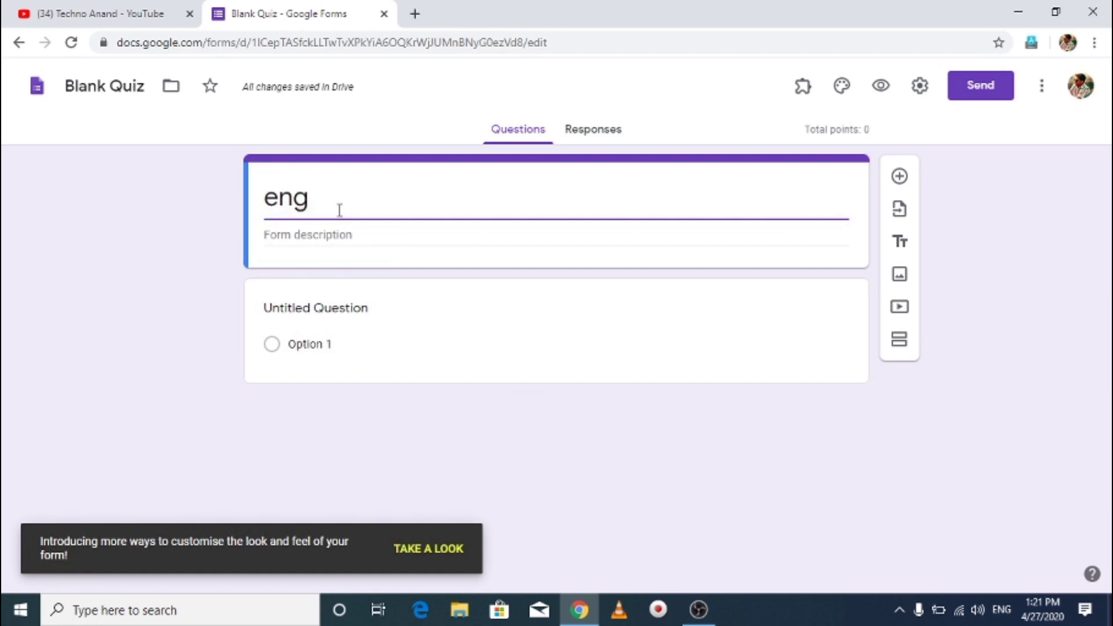
text(l)
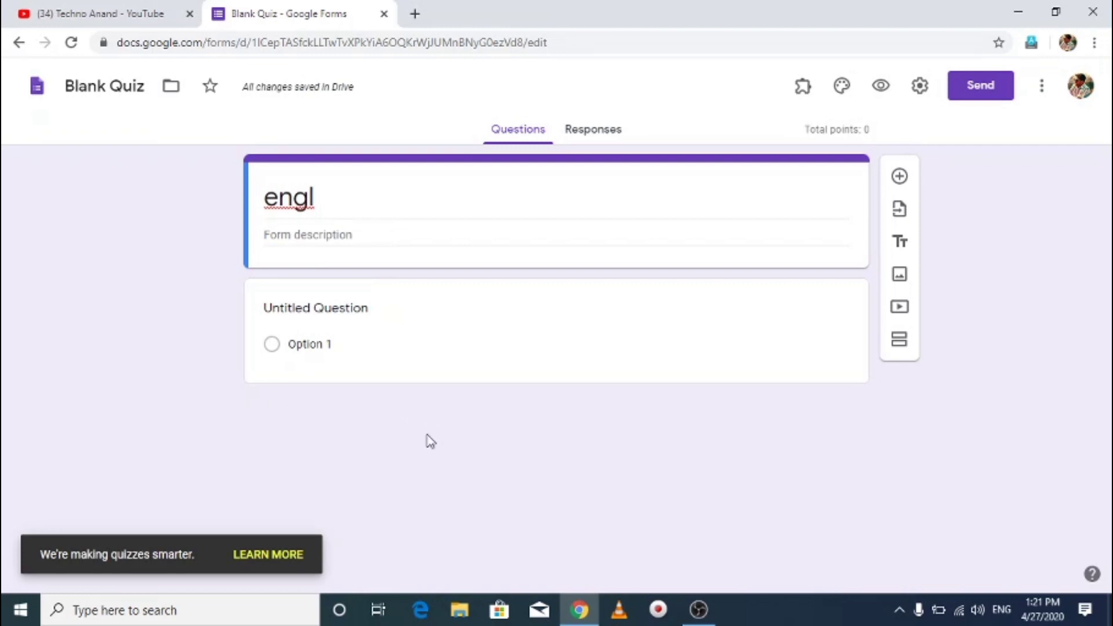
click(329, 191)
click(330, 192)
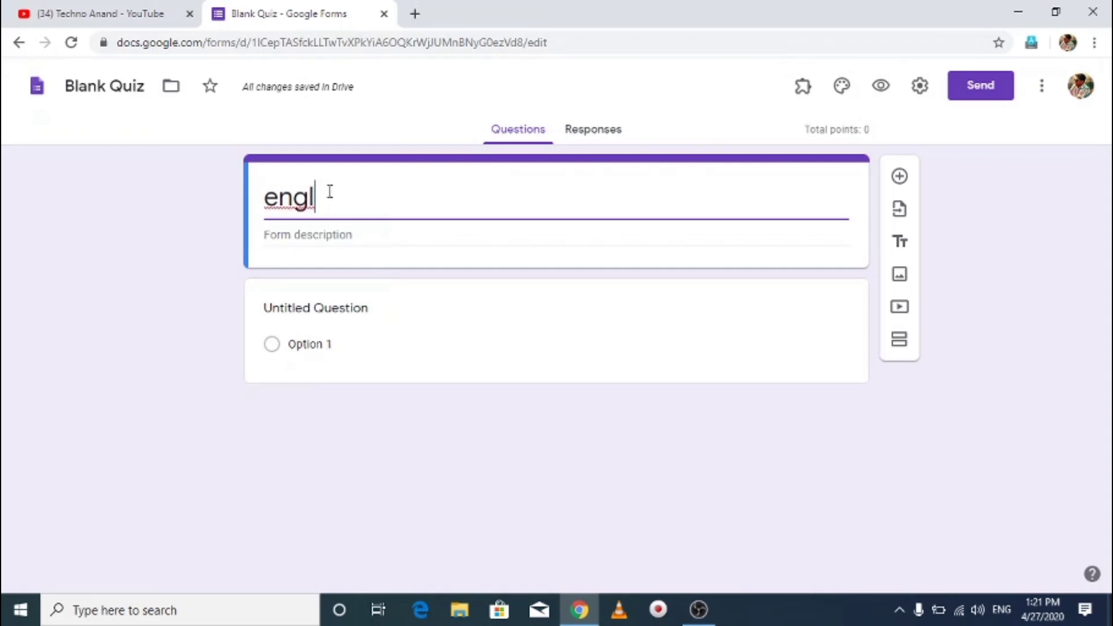
text(ish)
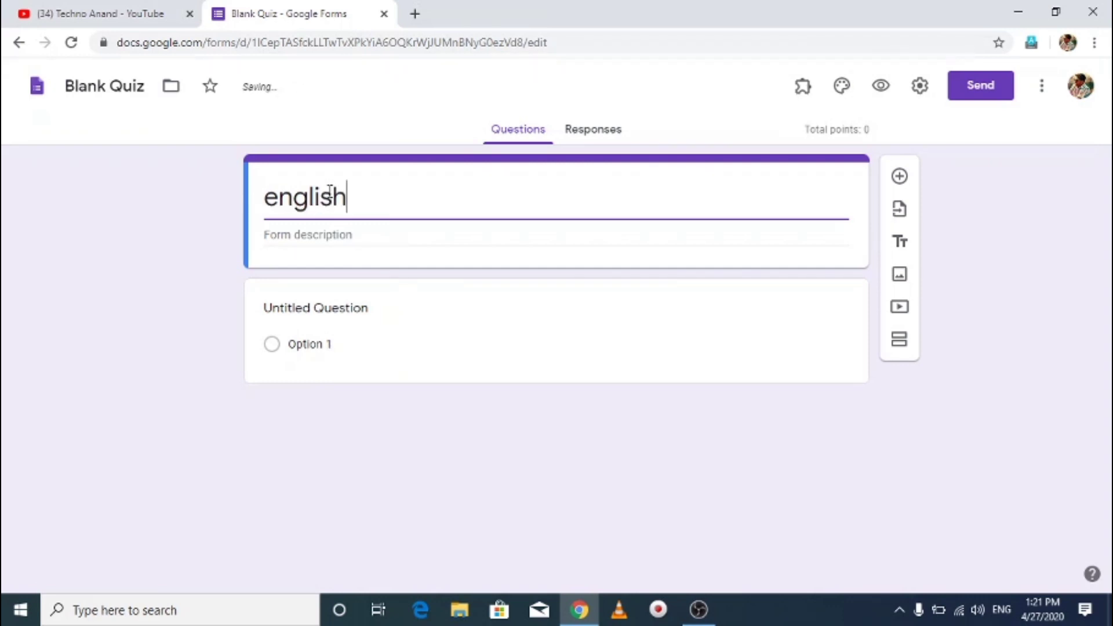
text( gra)
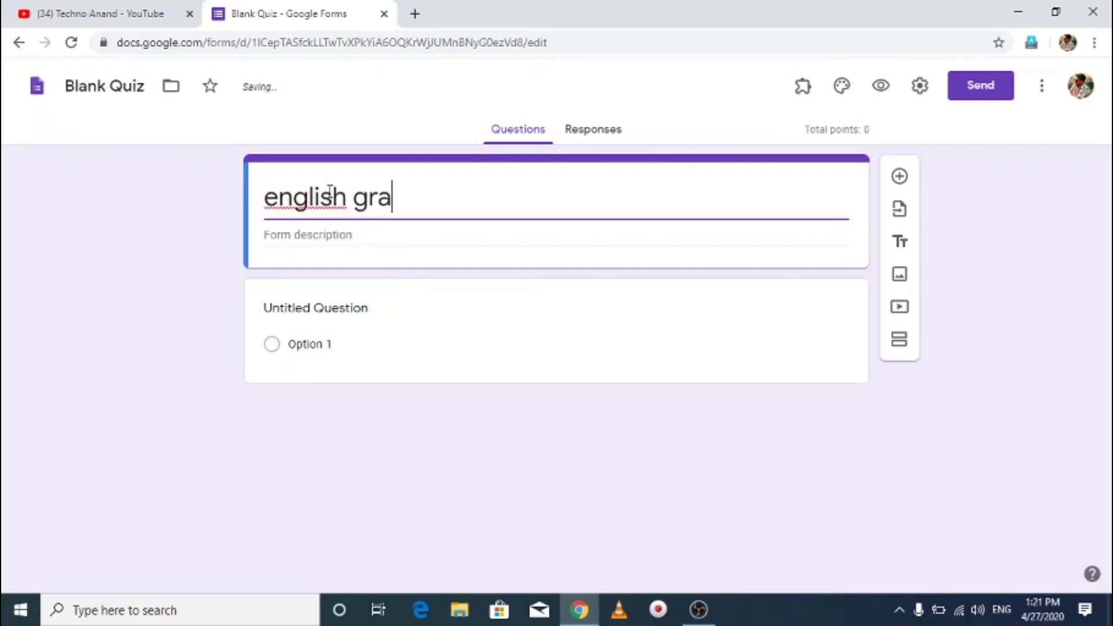
text(mm)
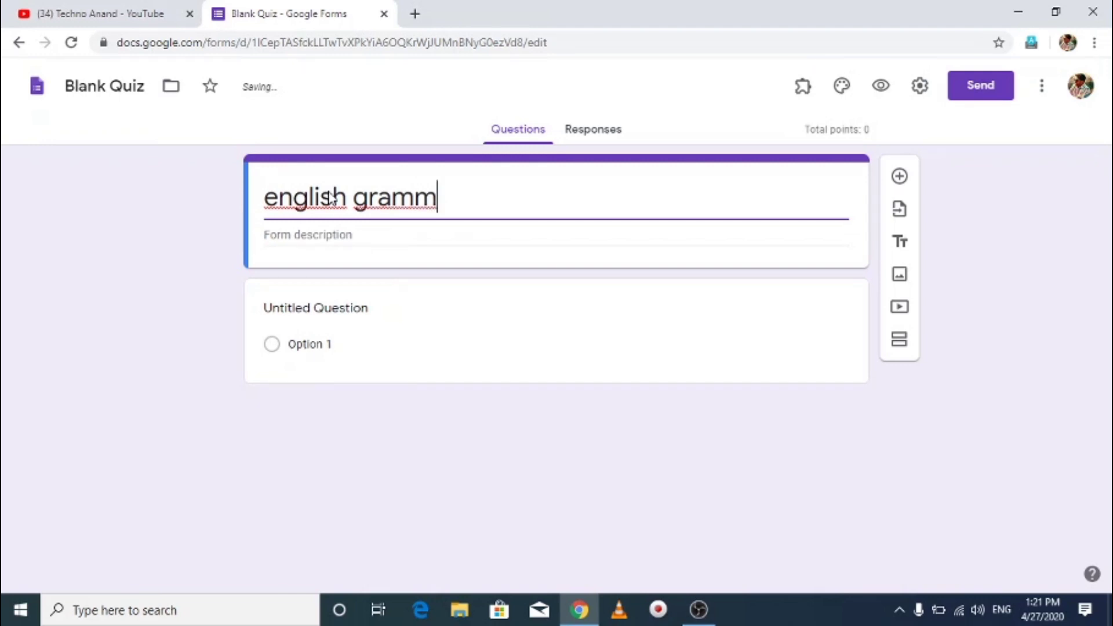
text(ar )
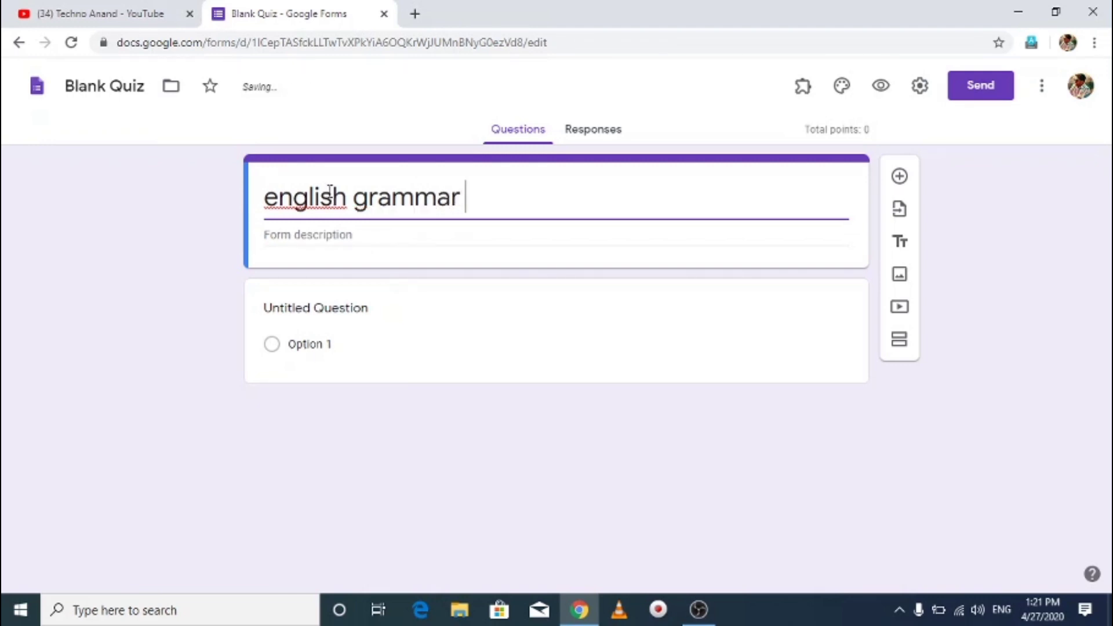
Step: Complete and correct the form title so that it reads "English grammar test", with a capital E
text(tea)
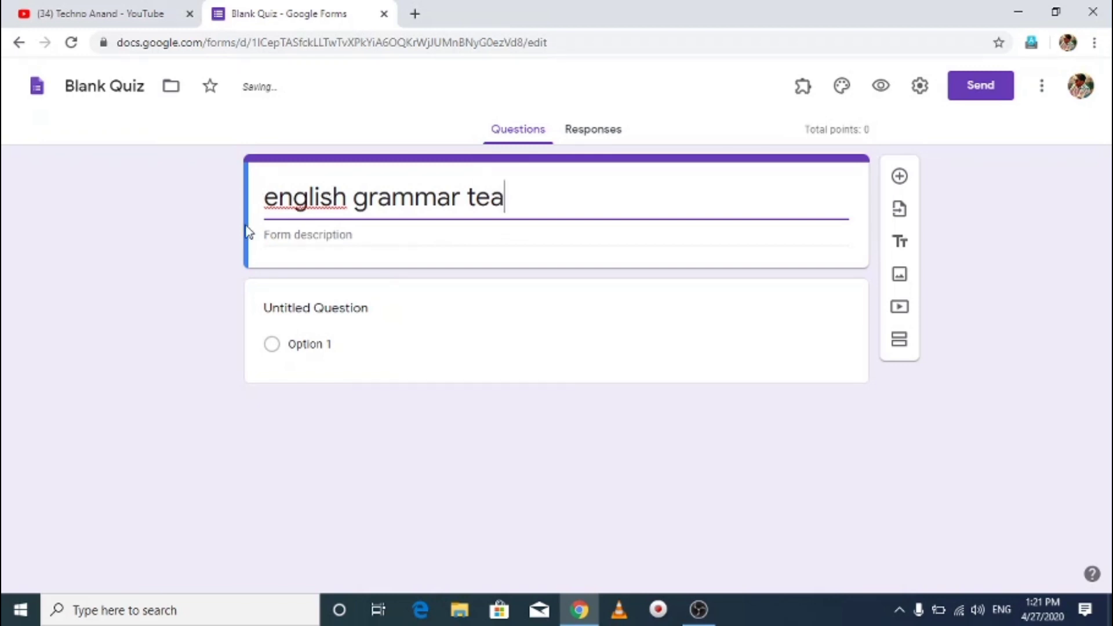
click(278, 196)
key(BackSpace)
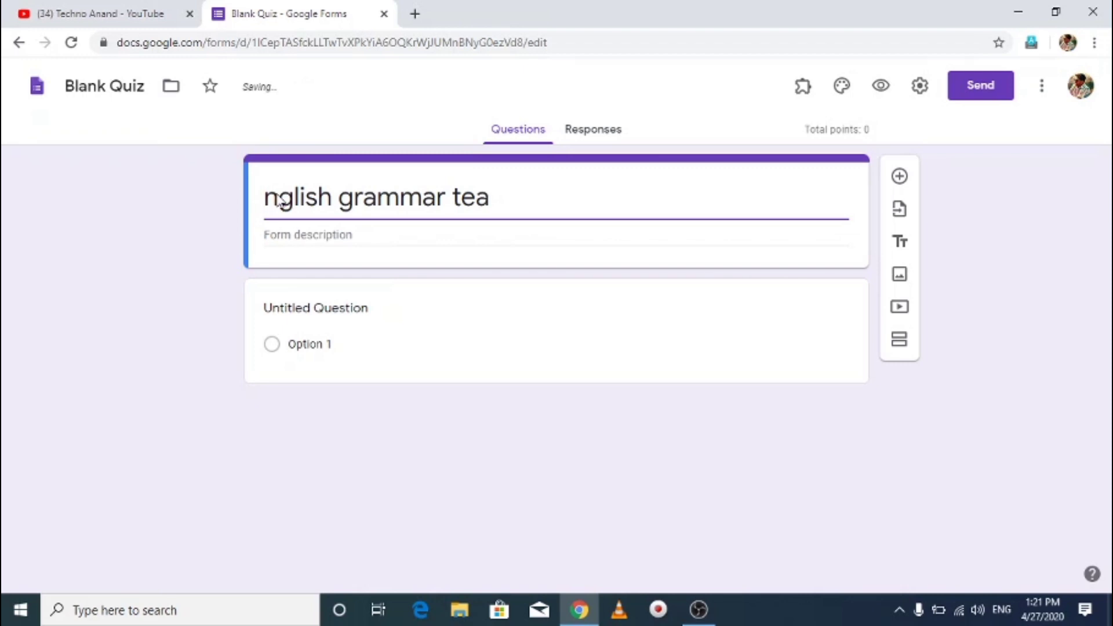
text(E)
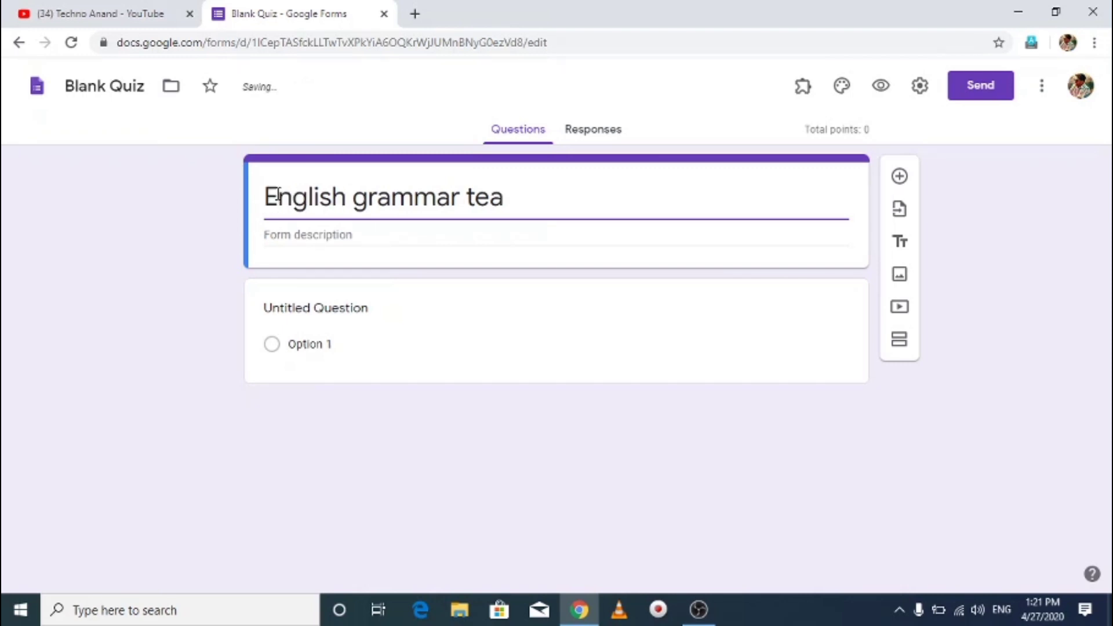
click(510, 200)
key(BackSpace)
text(ST)
key(BackSpace)
key(BackSpace)
click(744, 504)
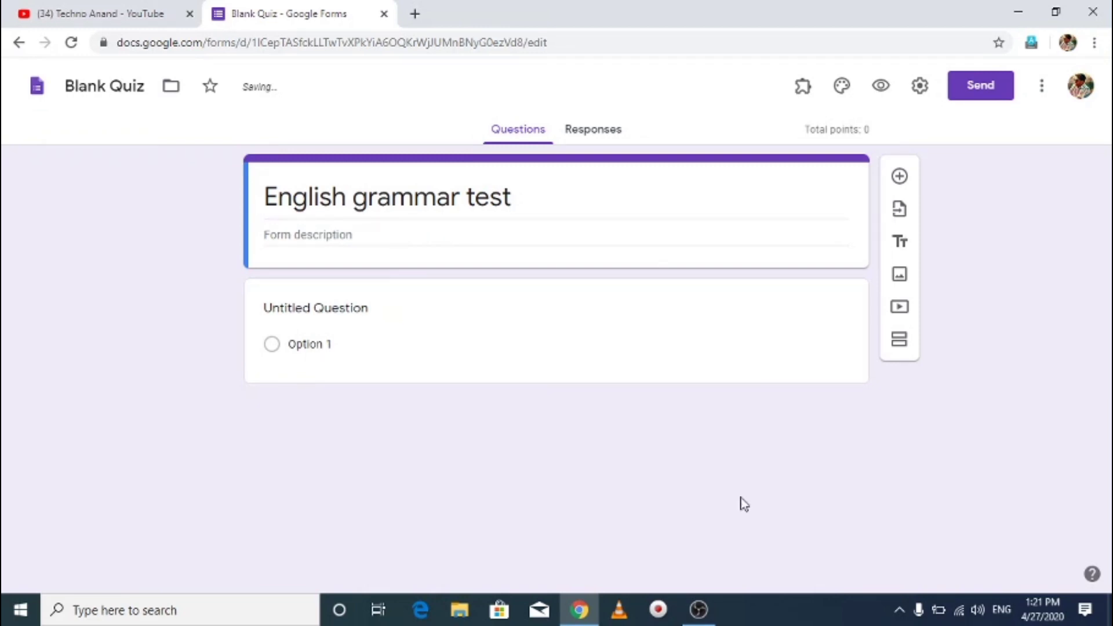
Step: Review the question types available for the untitled question, and try its Required setting on and off
click(440, 296)
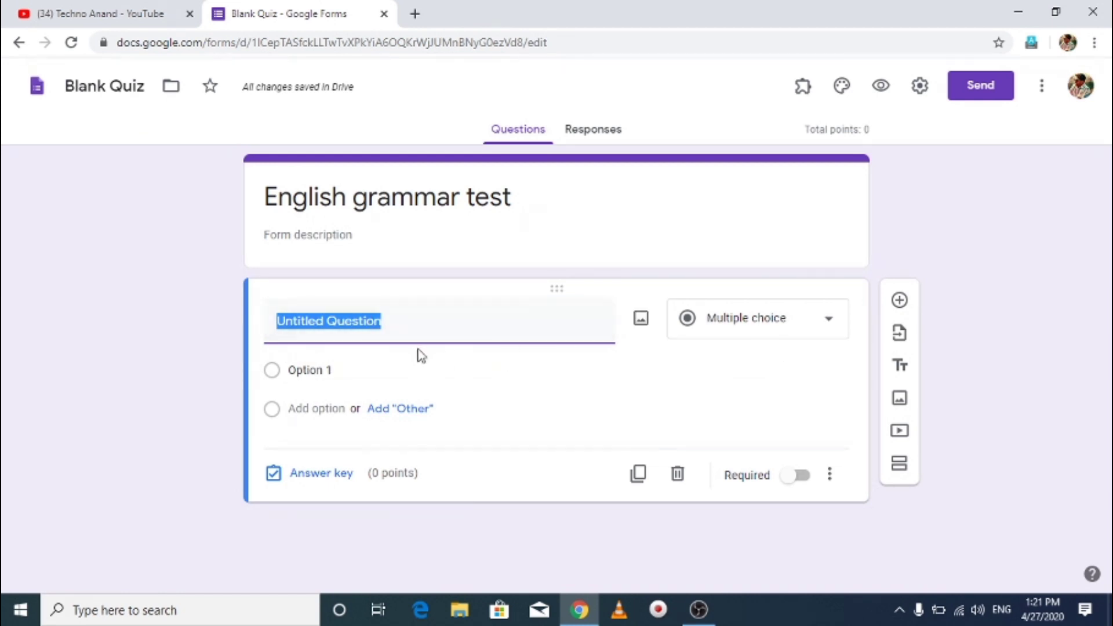
click(789, 327)
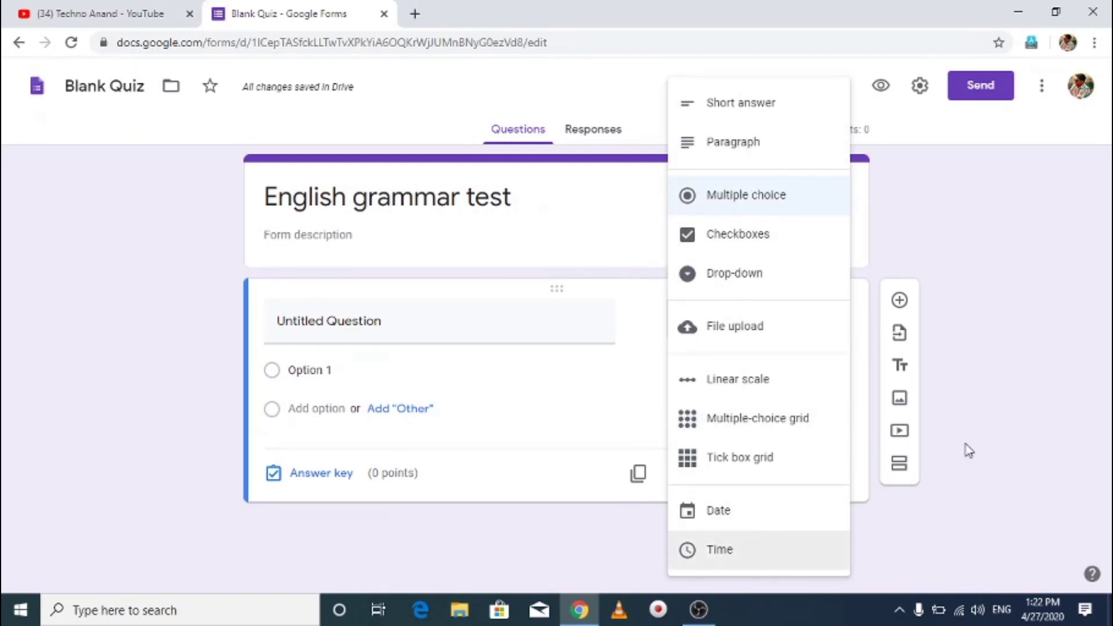
click(986, 431)
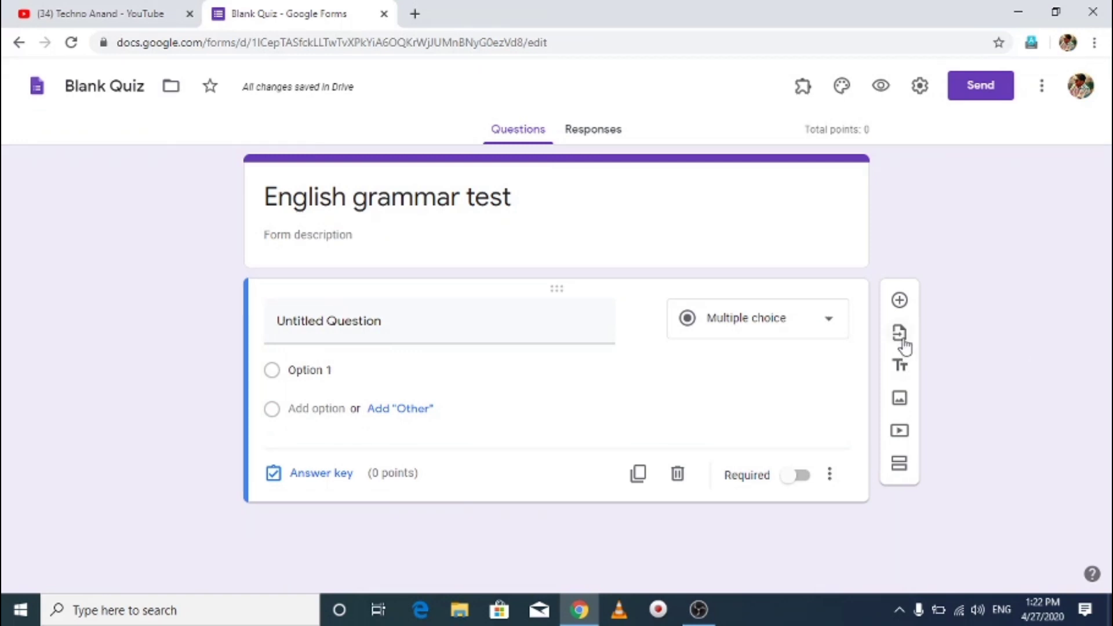
click(795, 484)
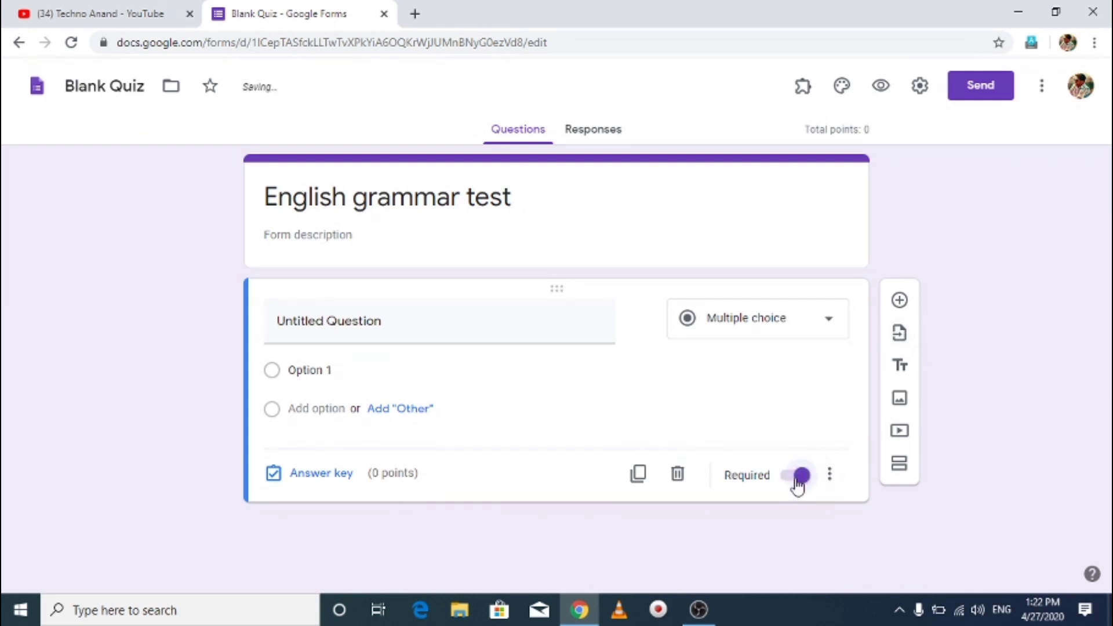
click(796, 484)
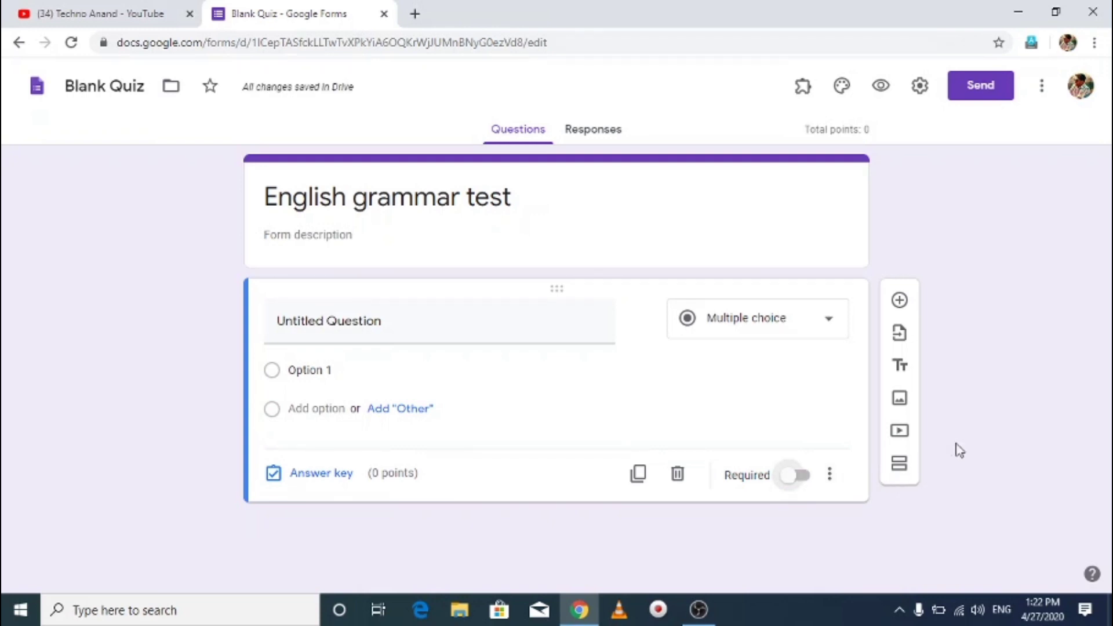
Step: View the untitled question's answer key with its points setting, and return to the question
click(312, 479)
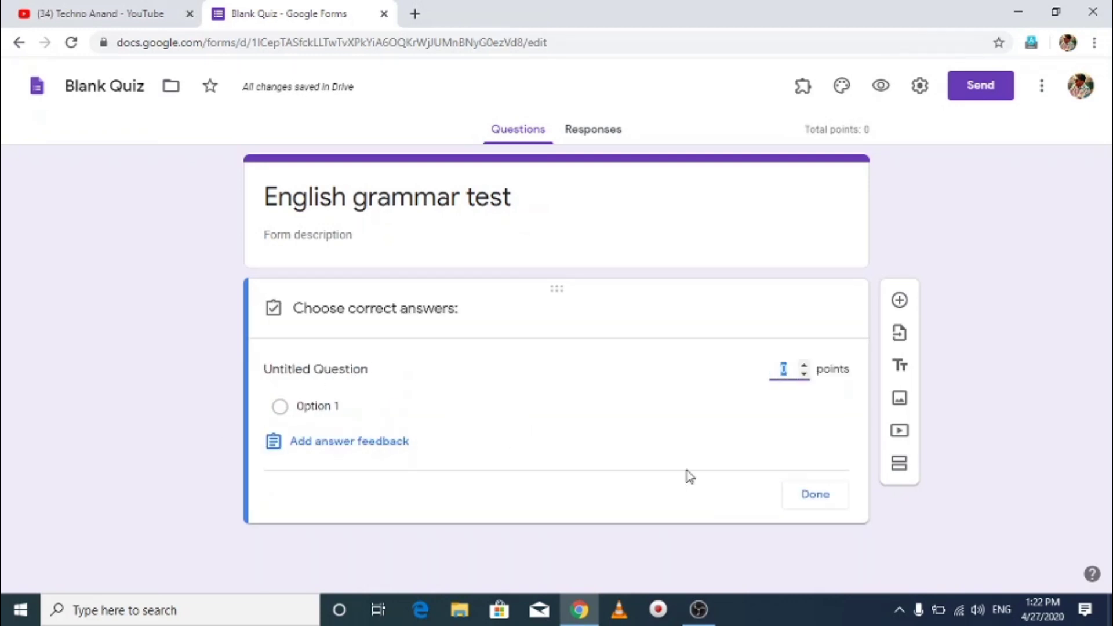
click(1080, 366)
click(822, 496)
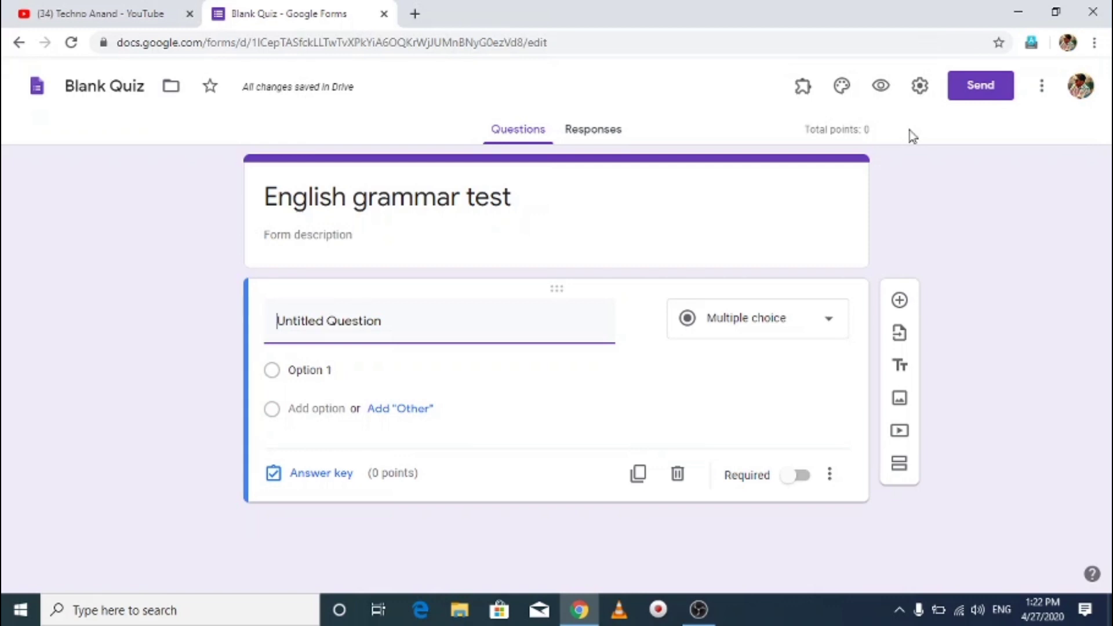
Step: Open the add-on marketplace for Forms and find the Certify'em add-on
click(1043, 91)
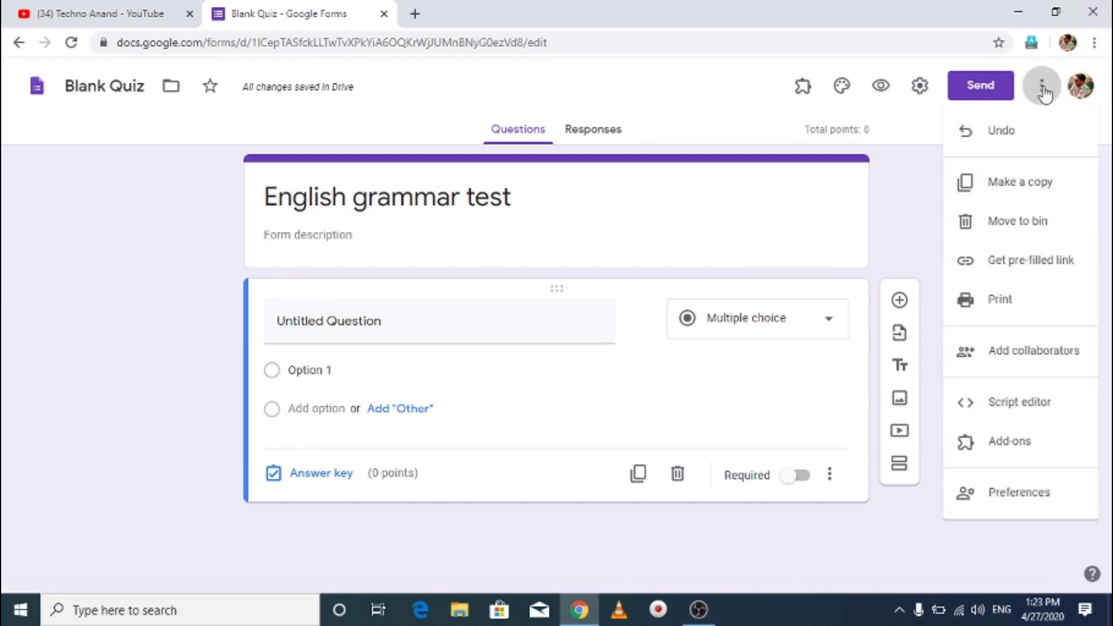
click(1005, 452)
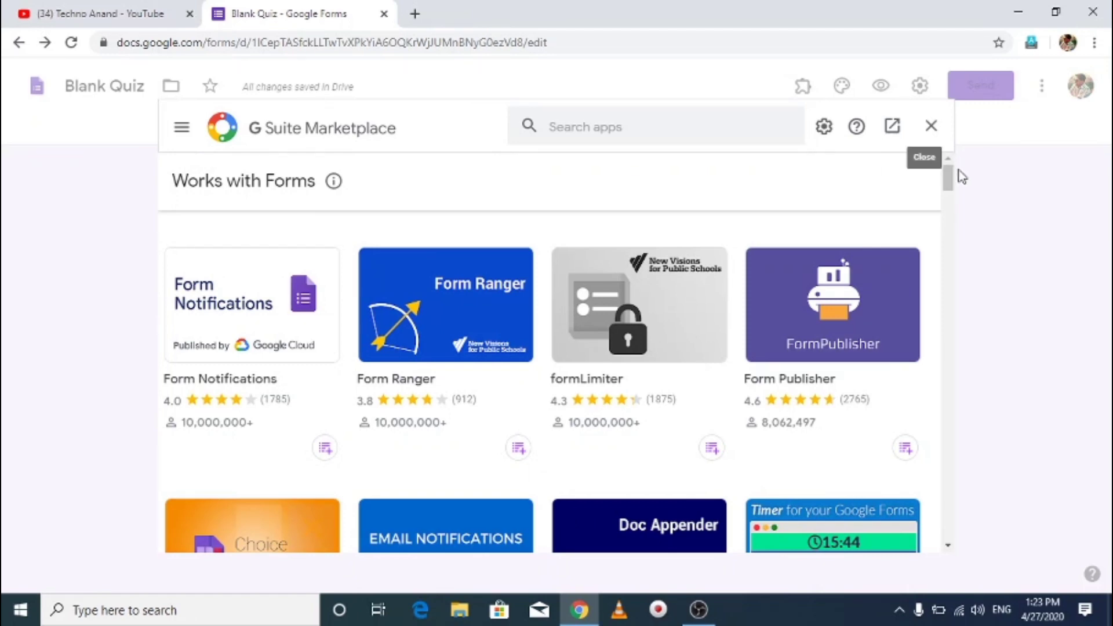
drag(948, 186, 950, 218)
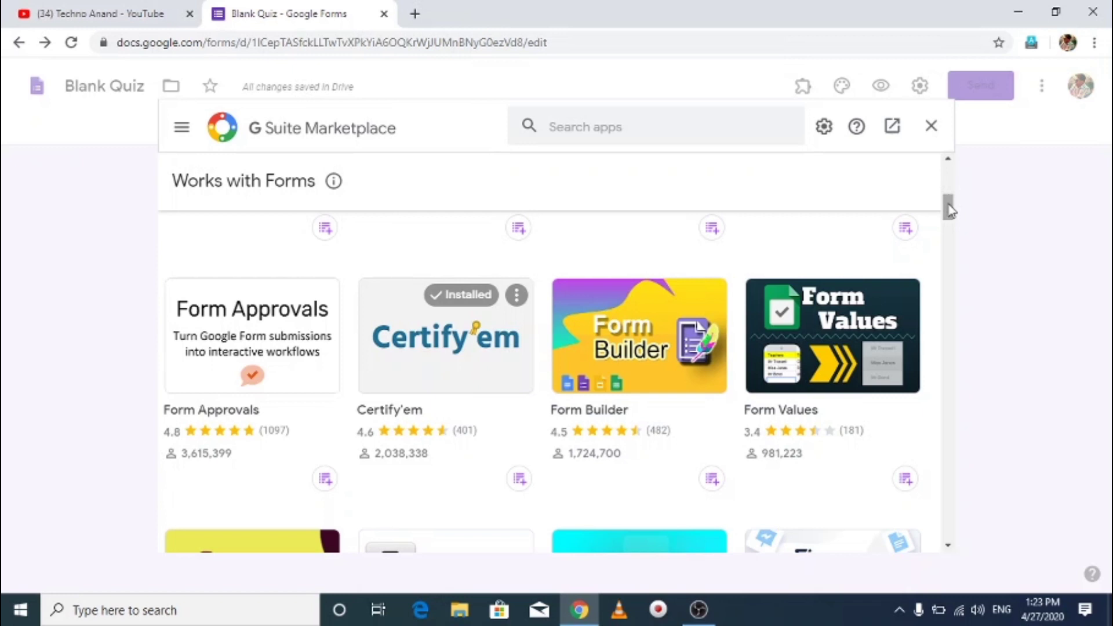
drag(951, 202, 951, 214)
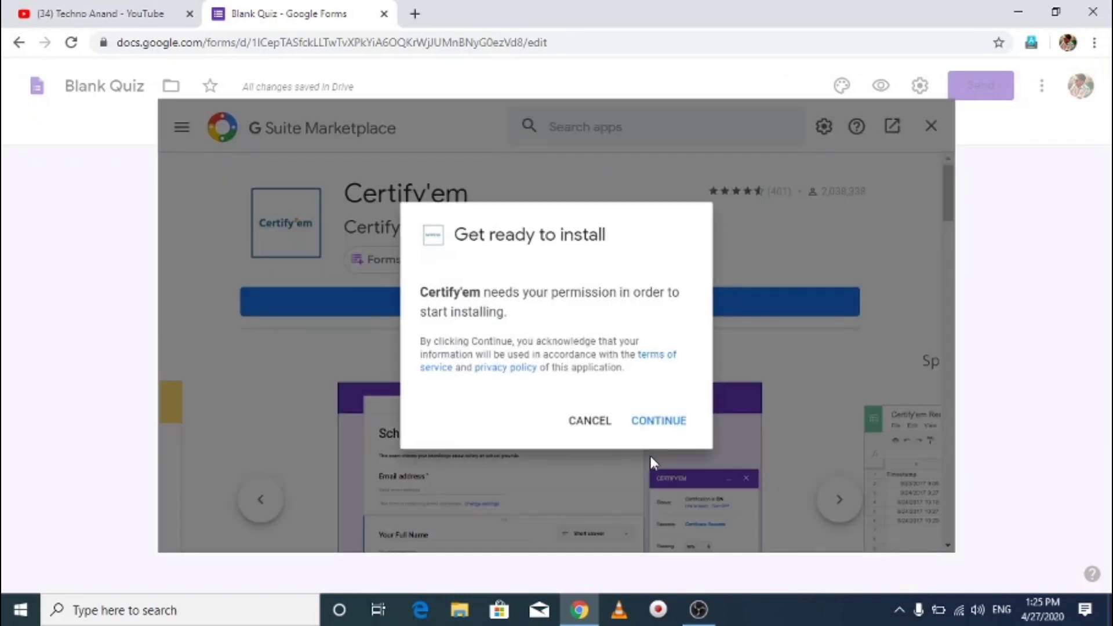
Step: Install Certify'em with the existing Google account, allow all the access it requests, and return to the form
click(656, 428)
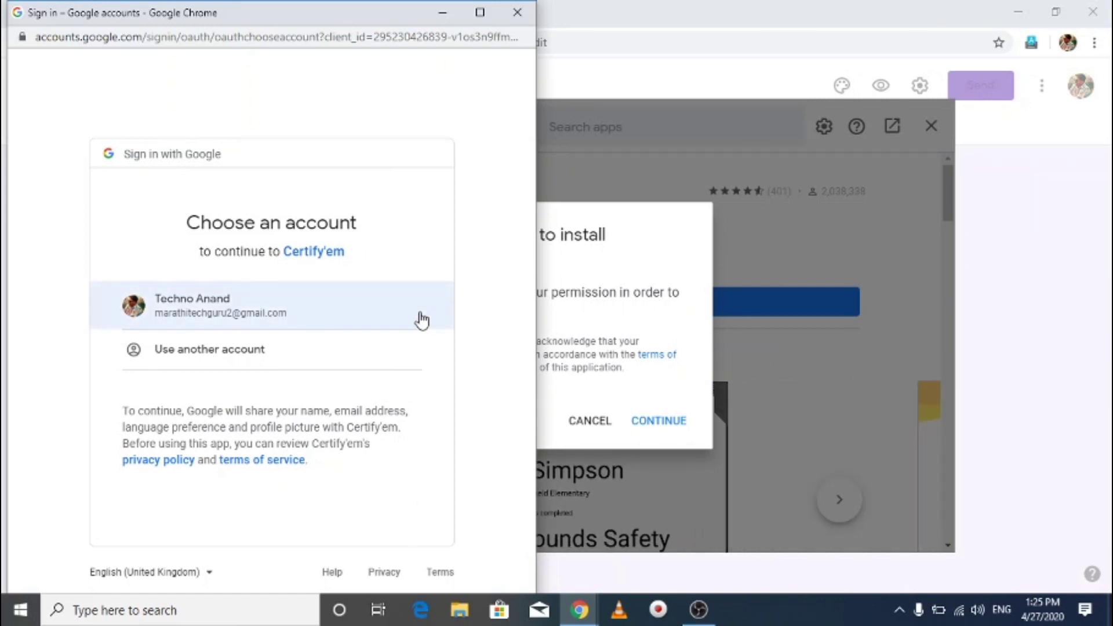
click(396, 317)
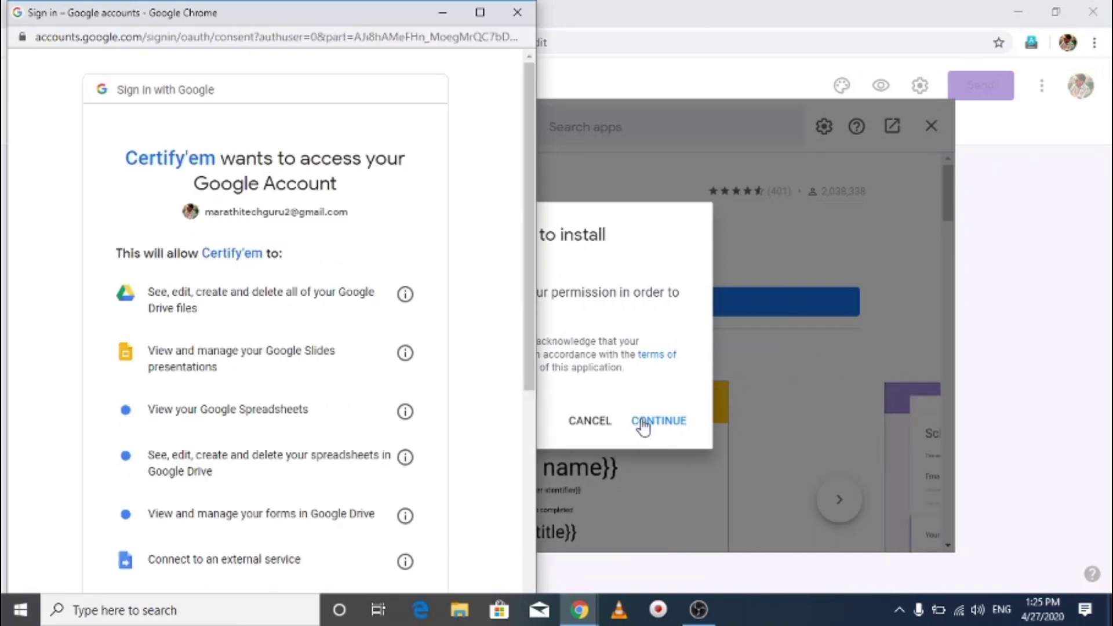
click(667, 432)
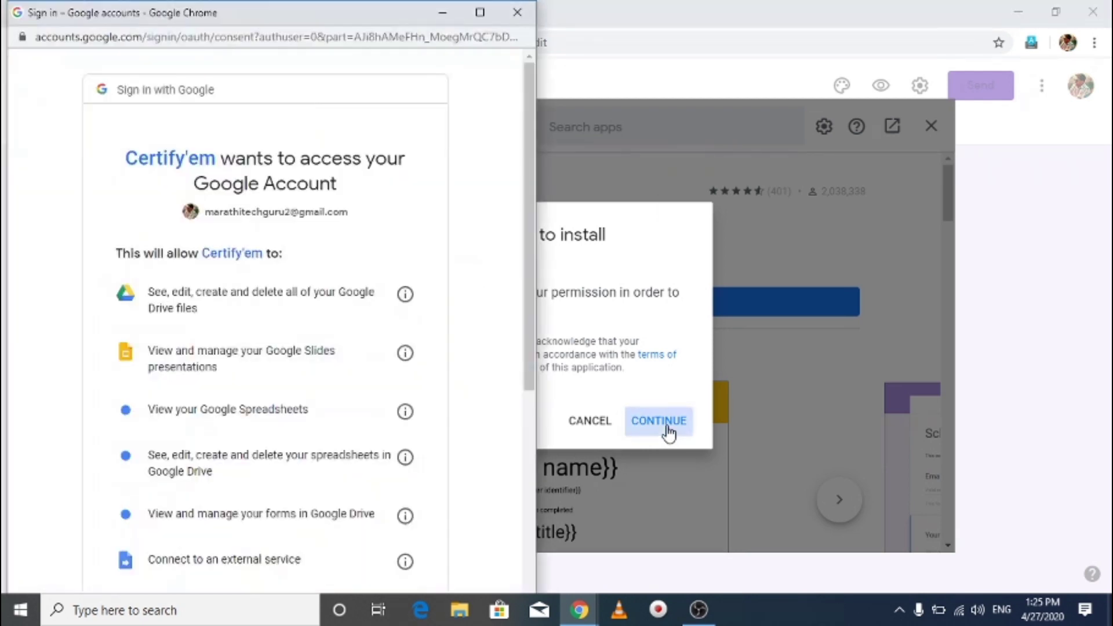
click(668, 432)
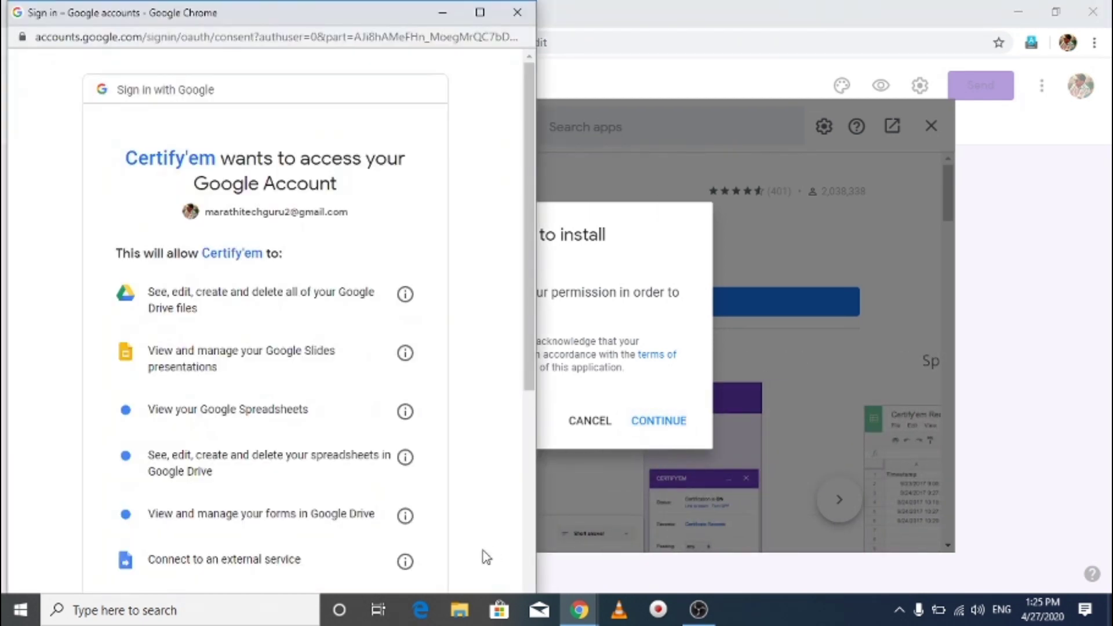
drag(531, 353, 529, 554)
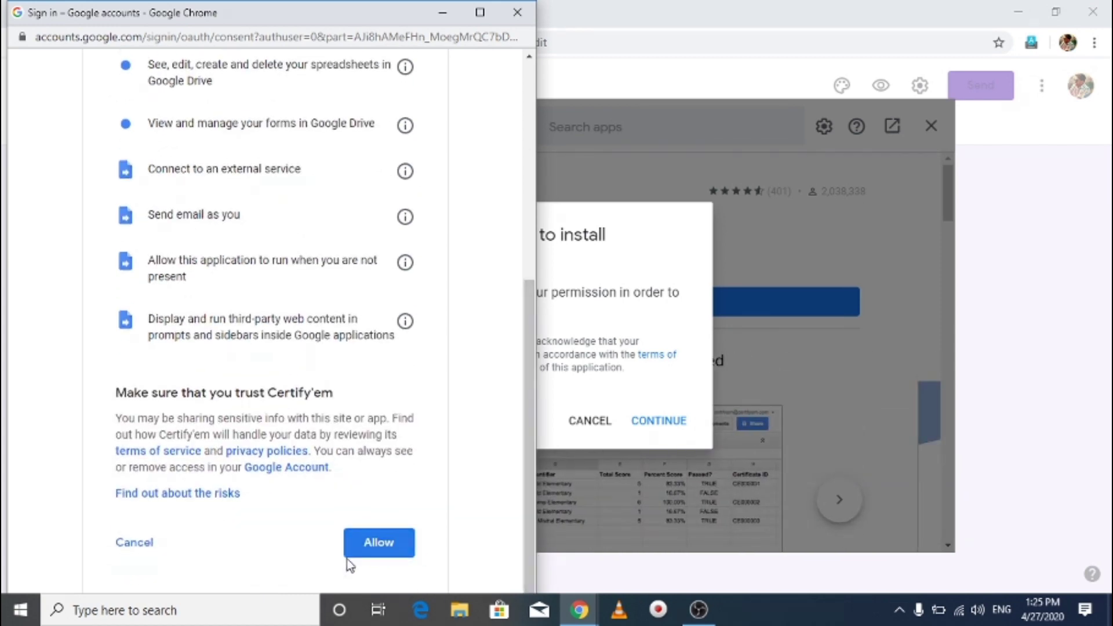
click(371, 551)
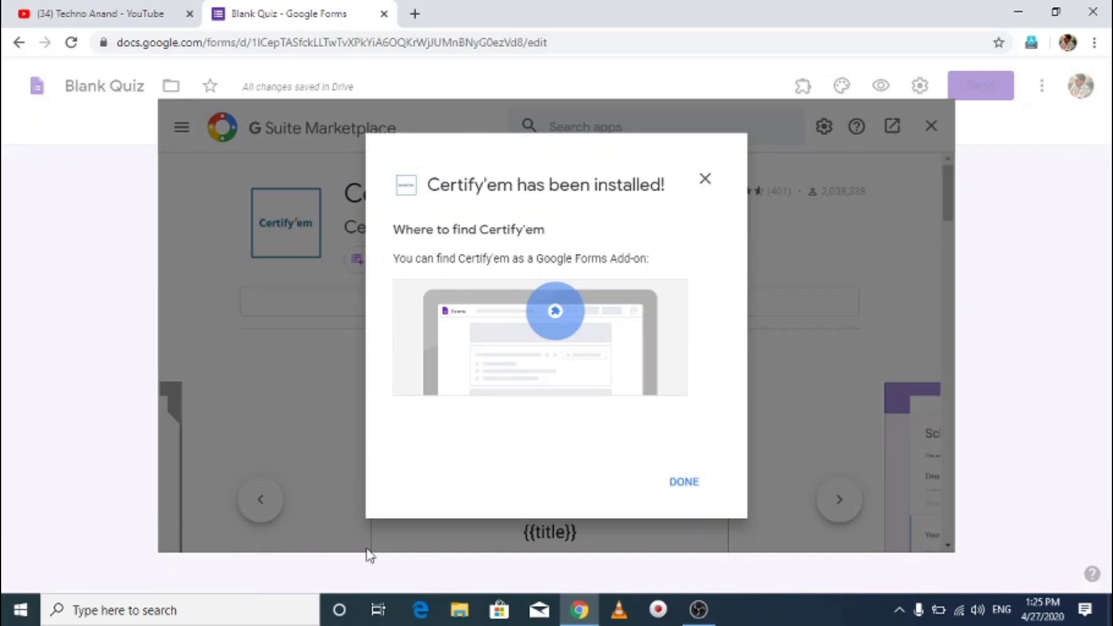
click(684, 486)
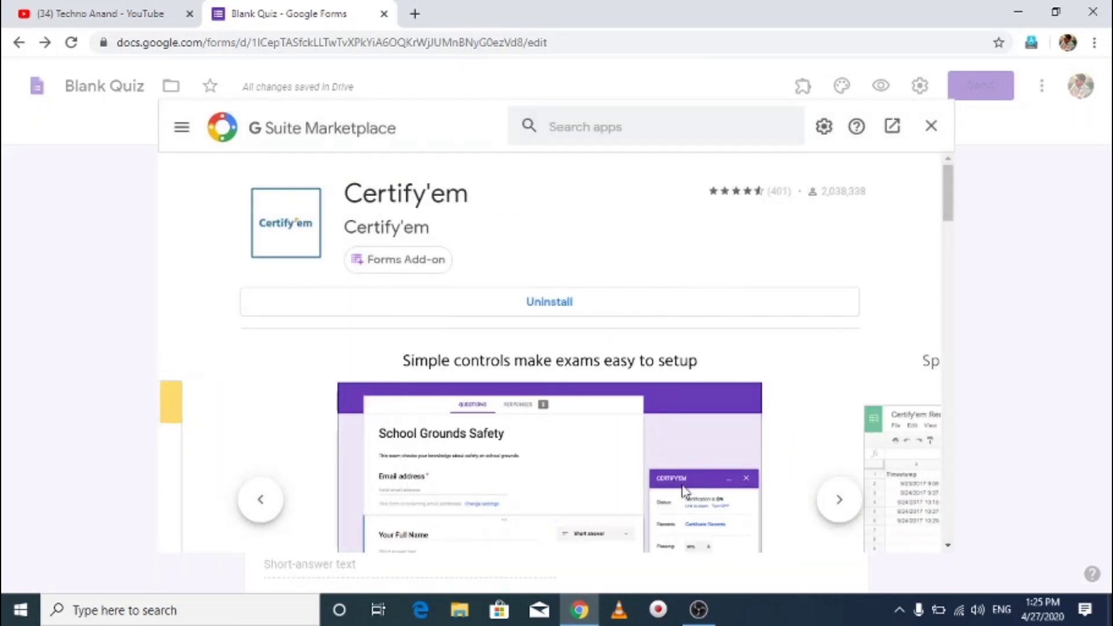
click(932, 125)
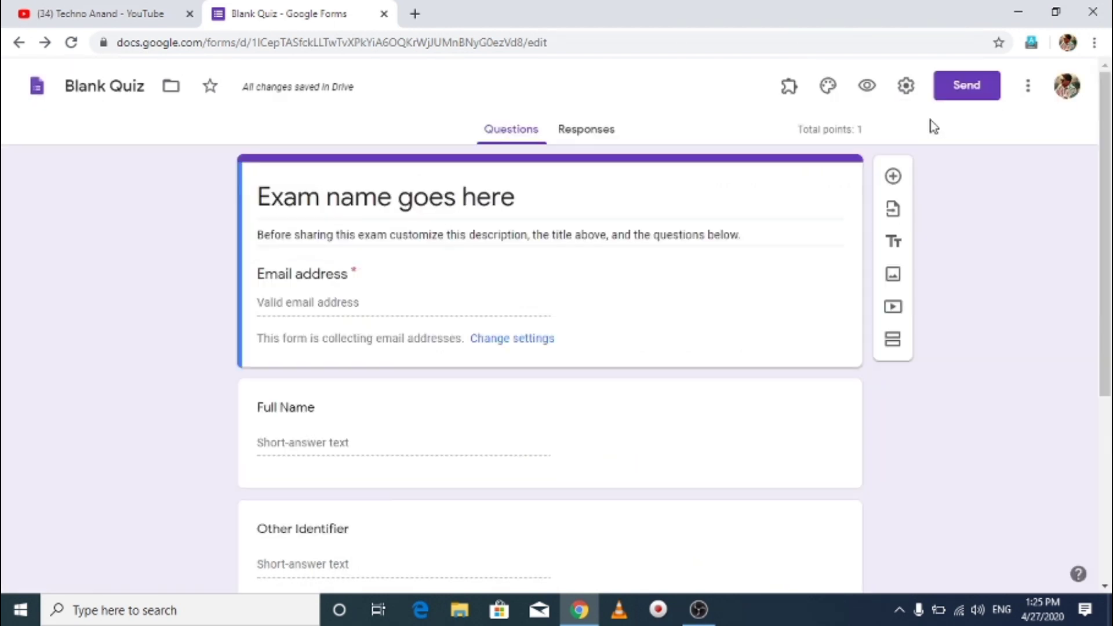
Step: Show the Certify'em controls for the form
click(804, 87)
click(832, 132)
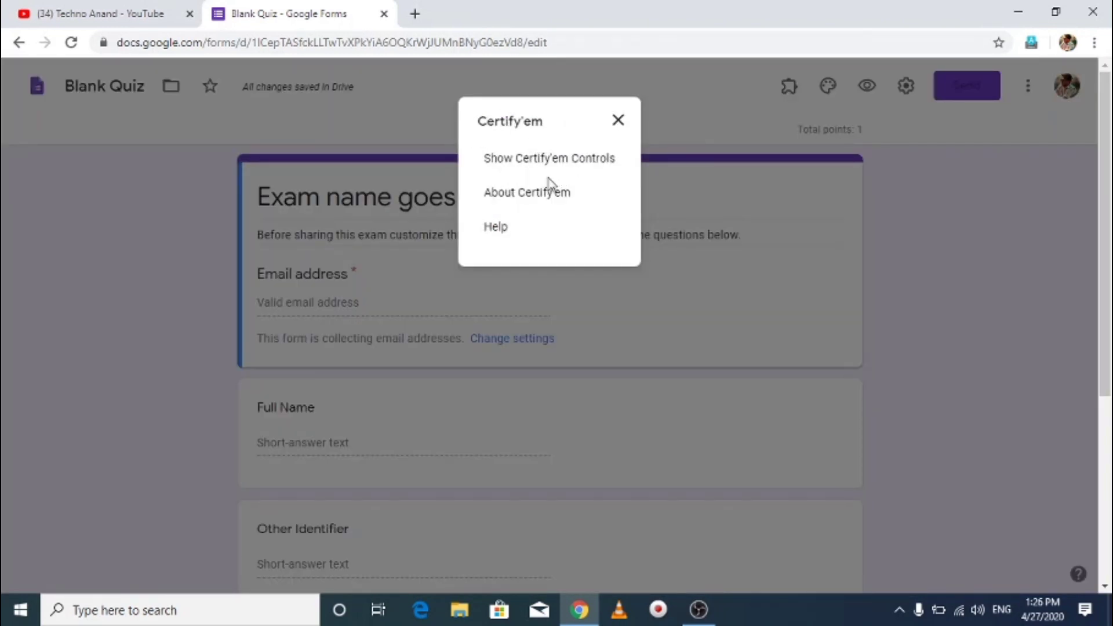
click(541, 164)
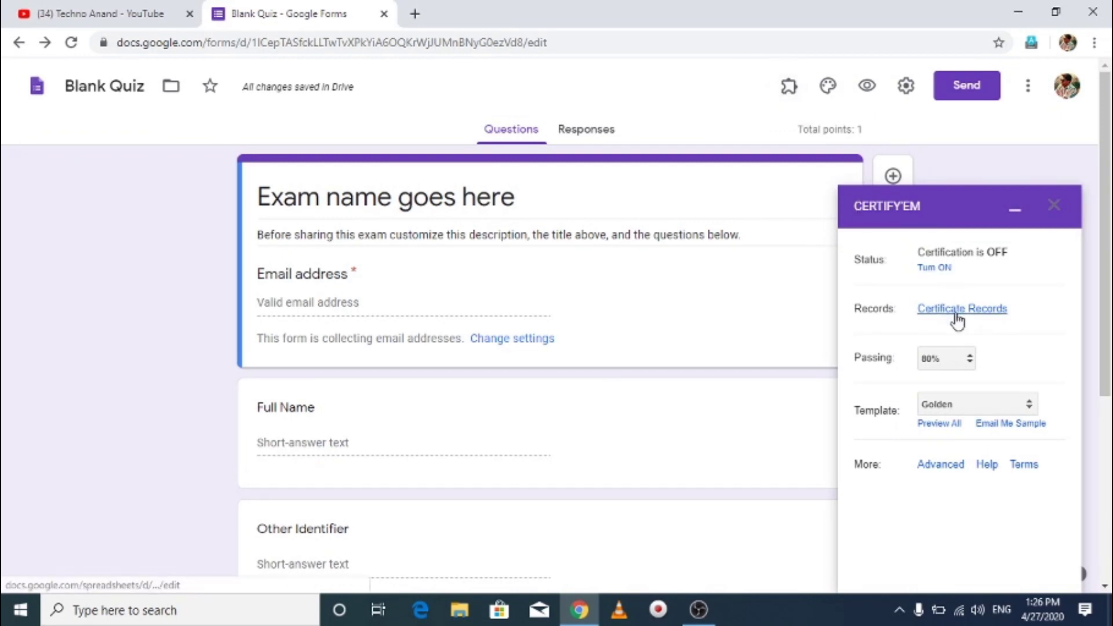
Step: Replace the form title "Exam name goes here" with "ENGLISH TEST"
triple_click(512, 210)
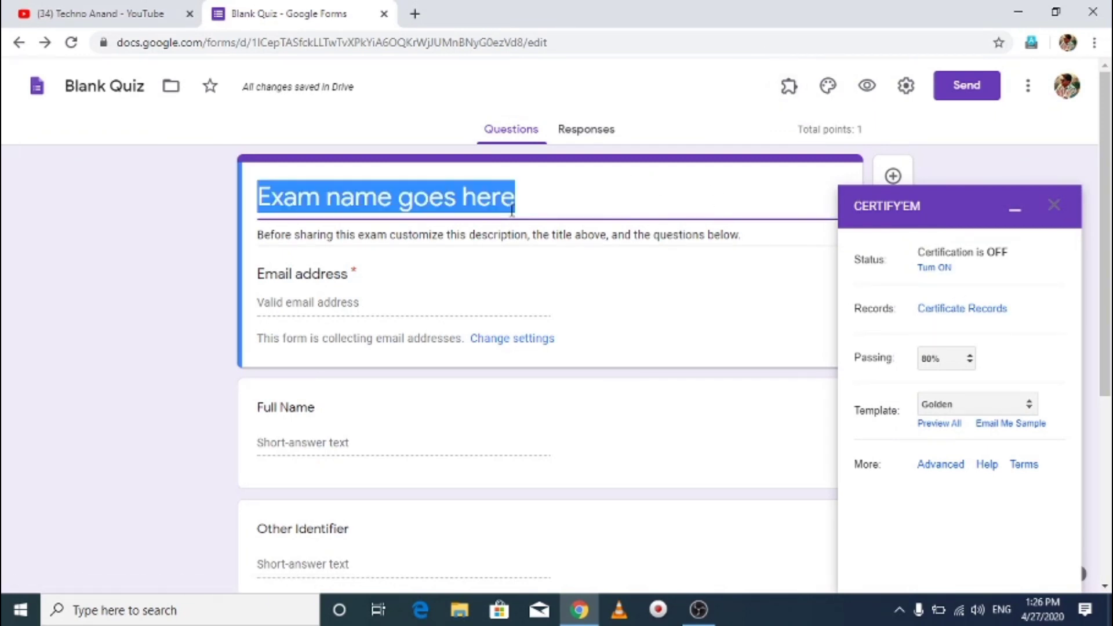
key(BackSpace)
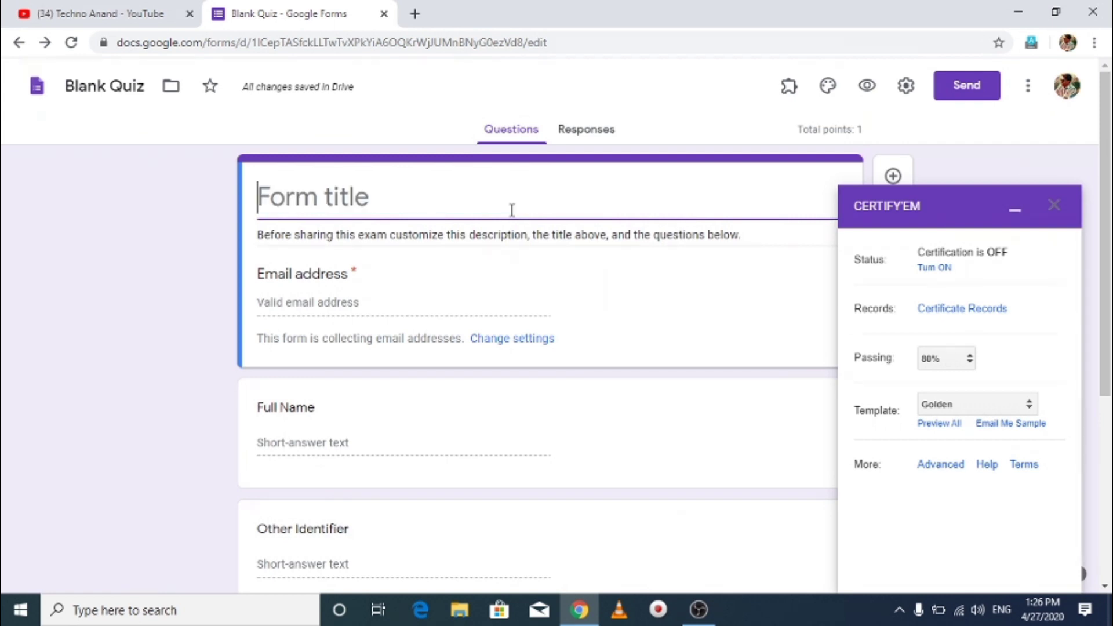
text(e)
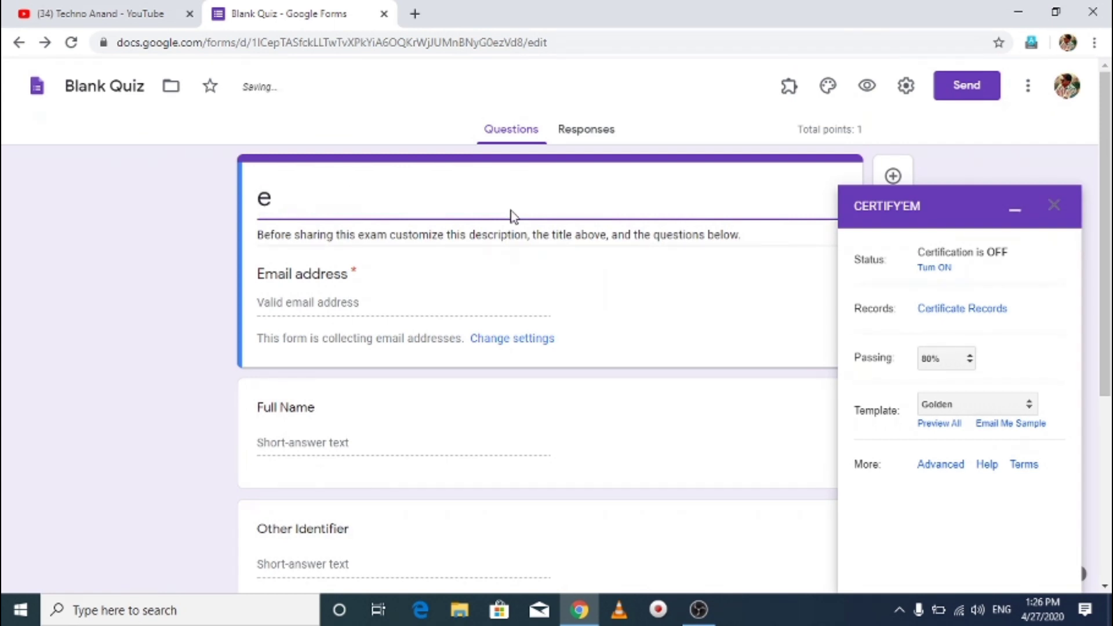
key(BackSpace)
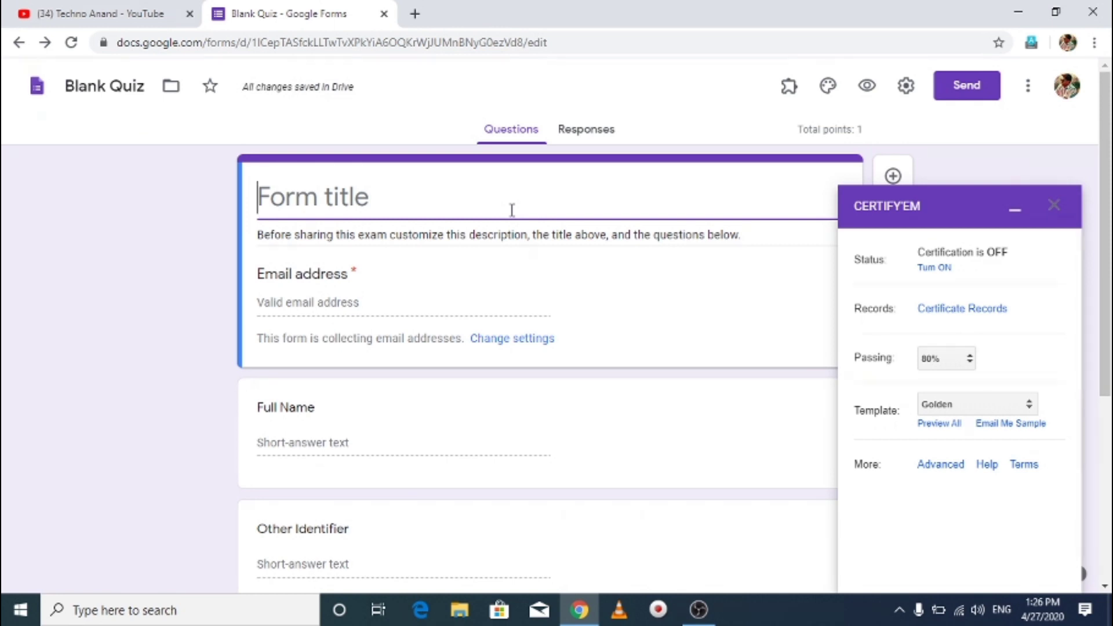
text(EN)
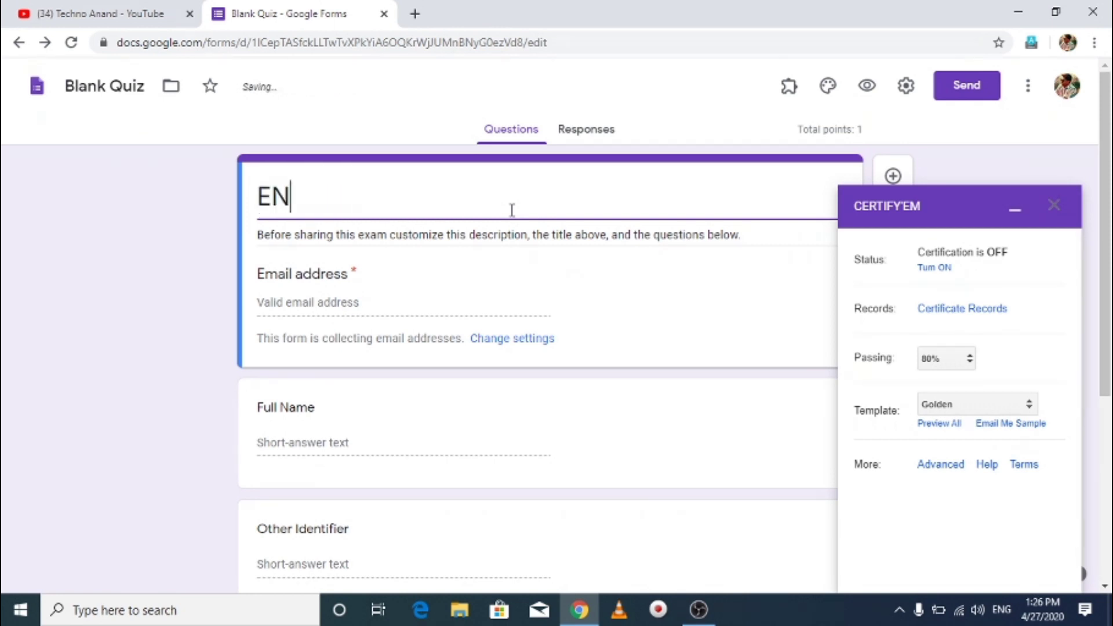
text(GLIS)
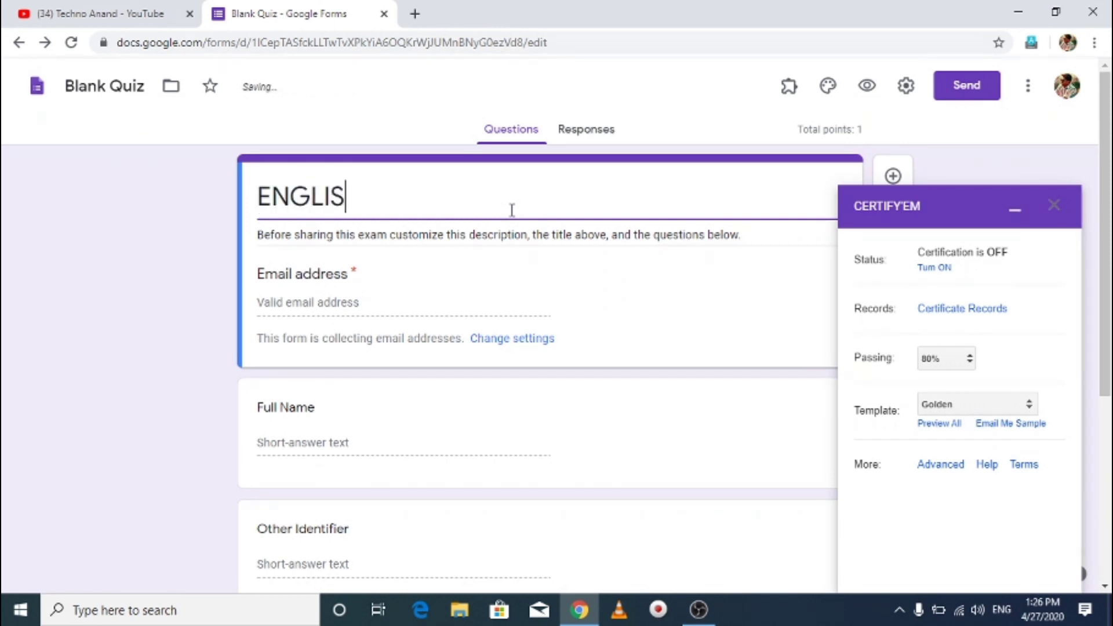
text(H TEA)
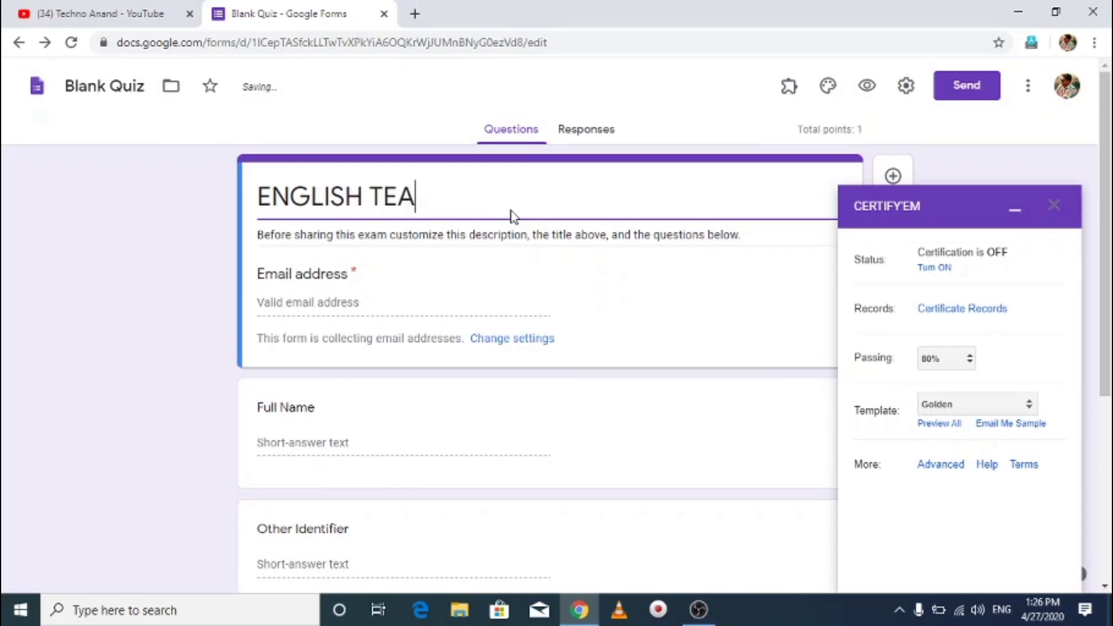
key(BackSpace)
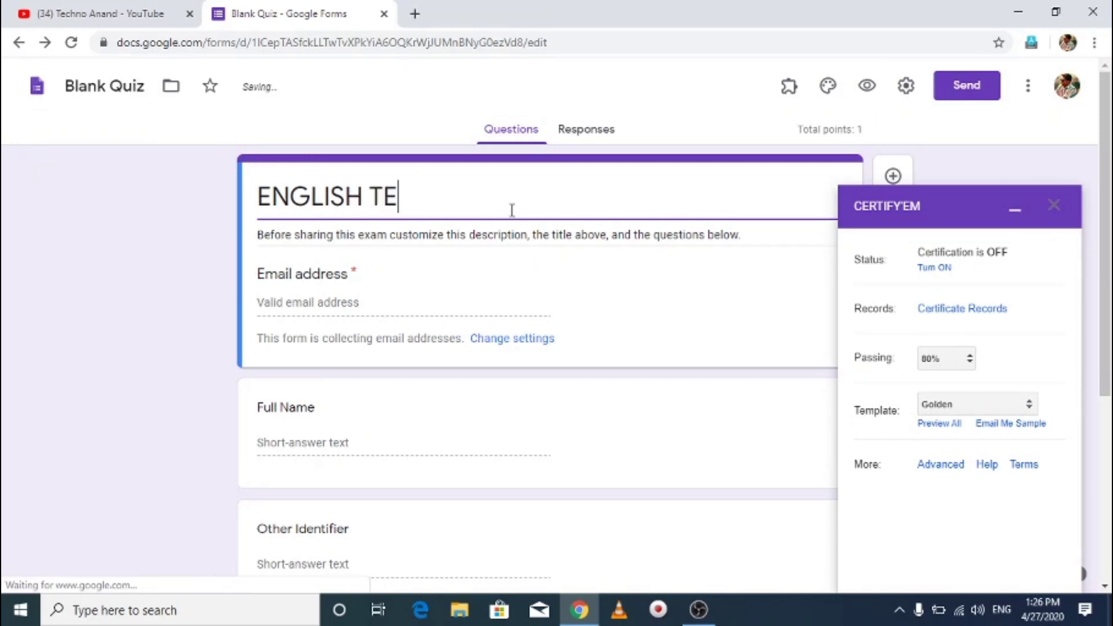
text(ST)
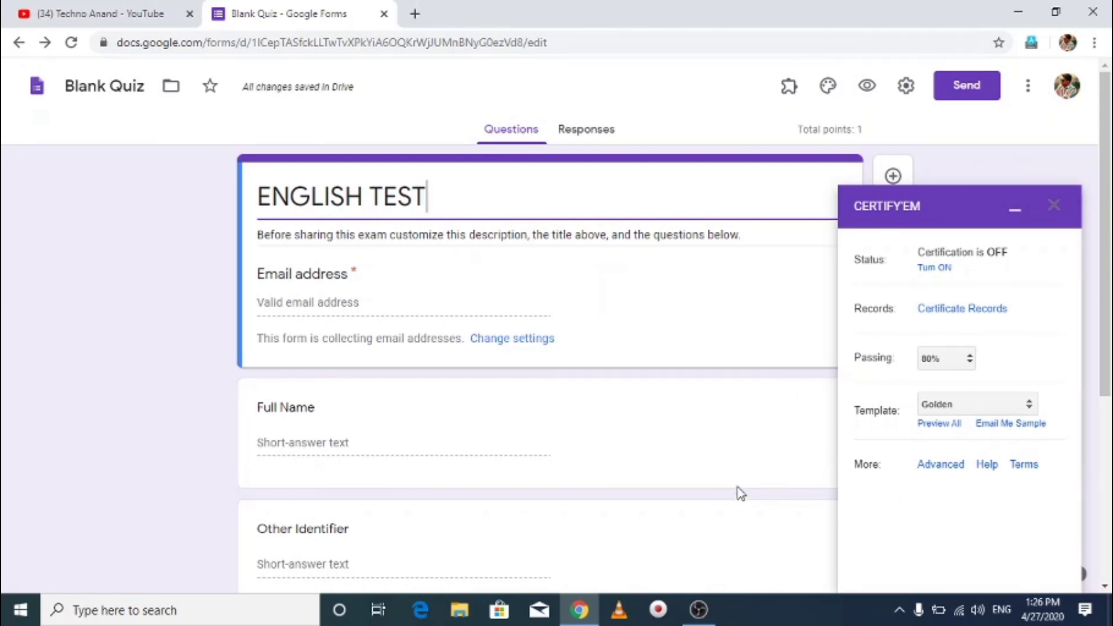
click(100, 448)
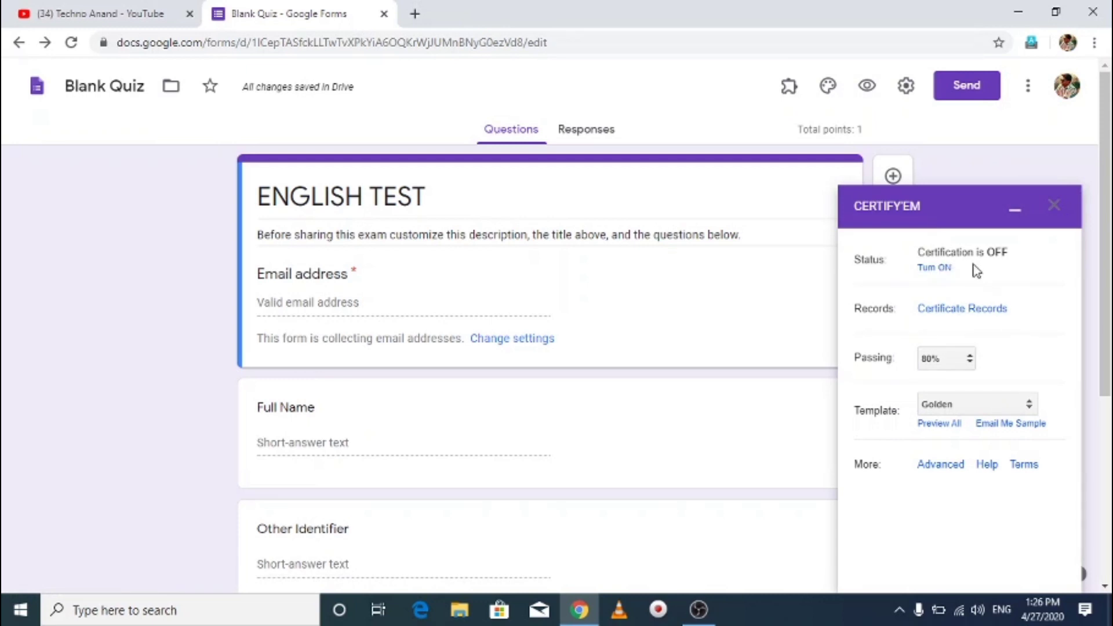
Step: Turn certification on for the exam and view the available passing percentages without changing the selection
click(935, 268)
click(971, 362)
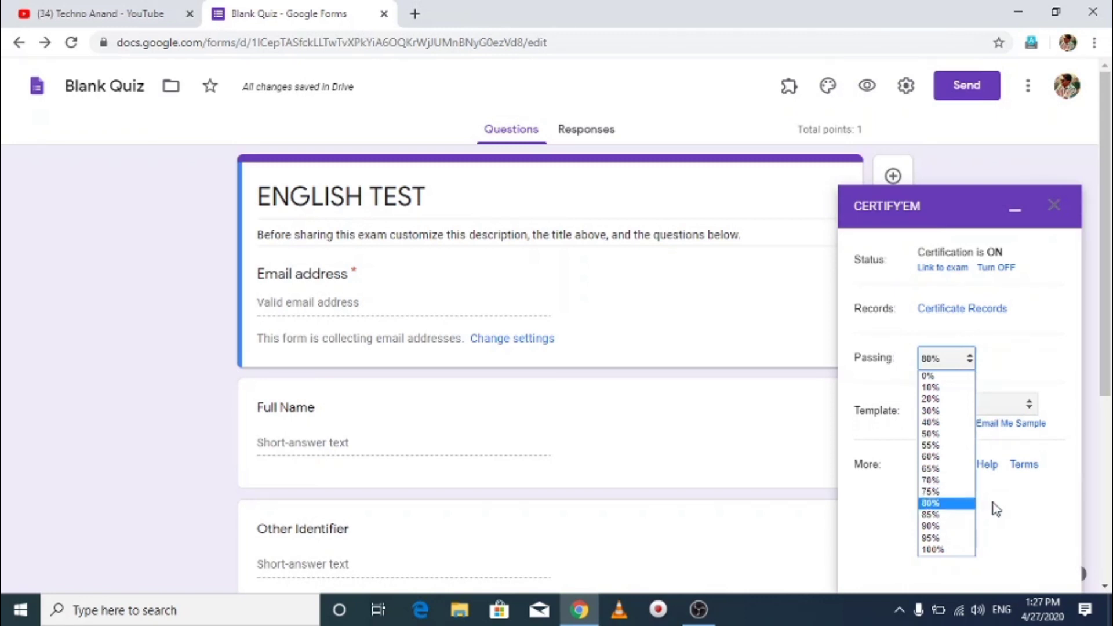
click(1026, 508)
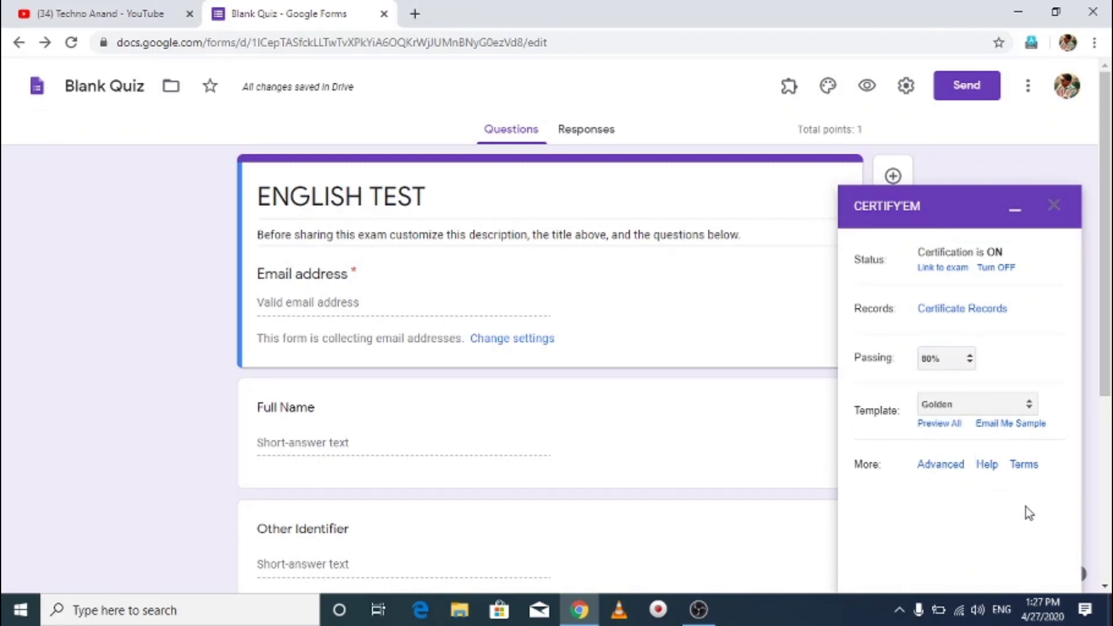
Step: Select the Trophy certificate template and have a sample certificate emailed
click(1018, 406)
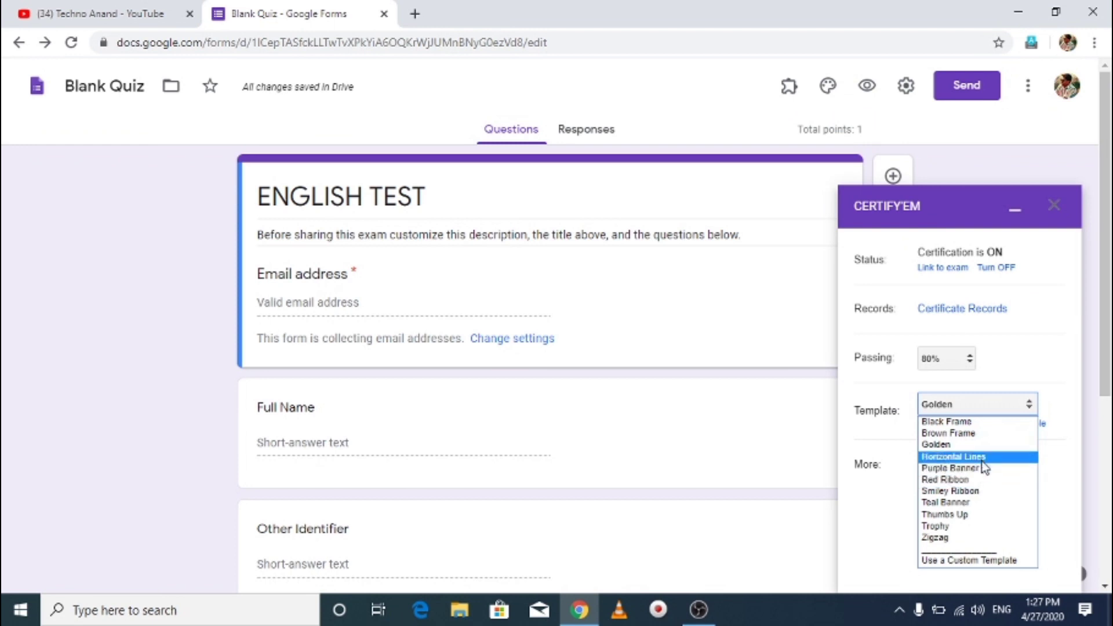
click(963, 526)
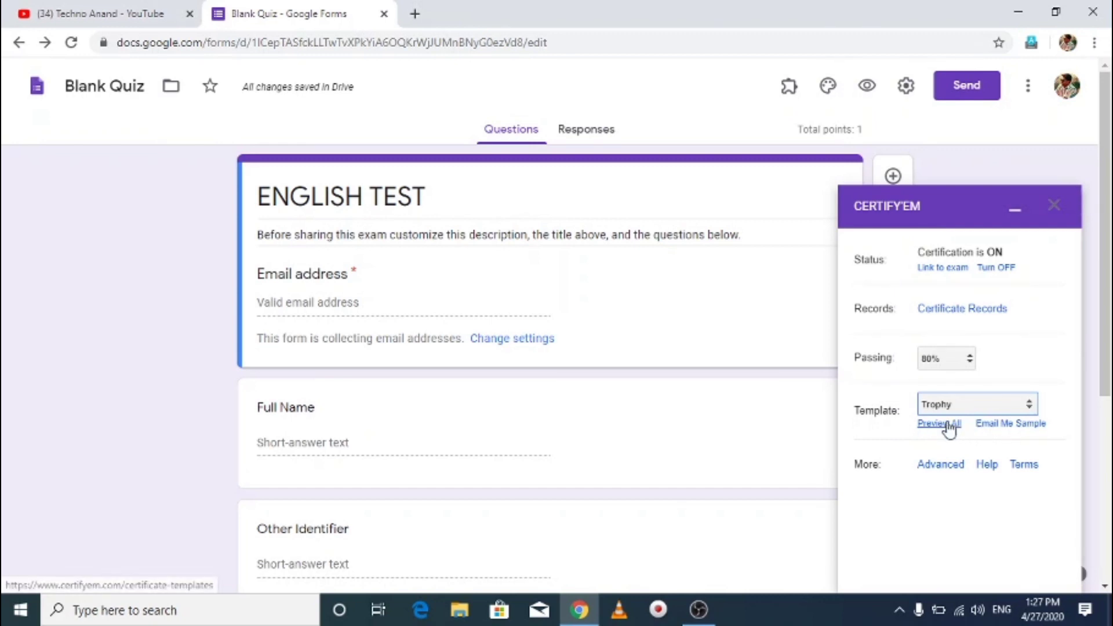
click(1025, 425)
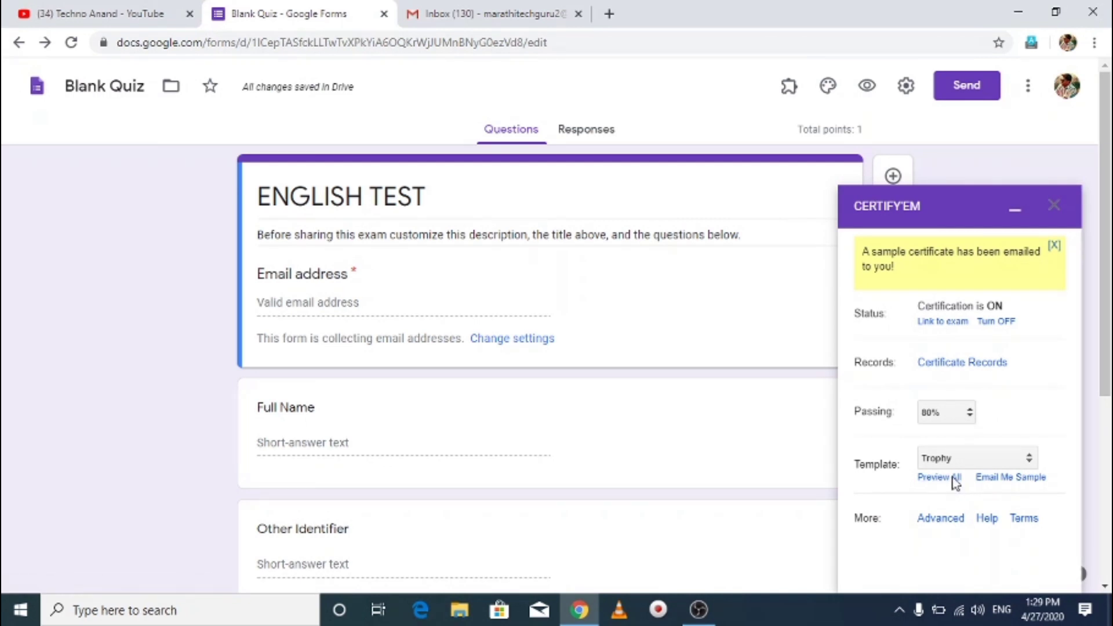
Step: Preview all the Certify'em certificate templates down to Thumbs Up and Trophy, and return to the form
click(943, 477)
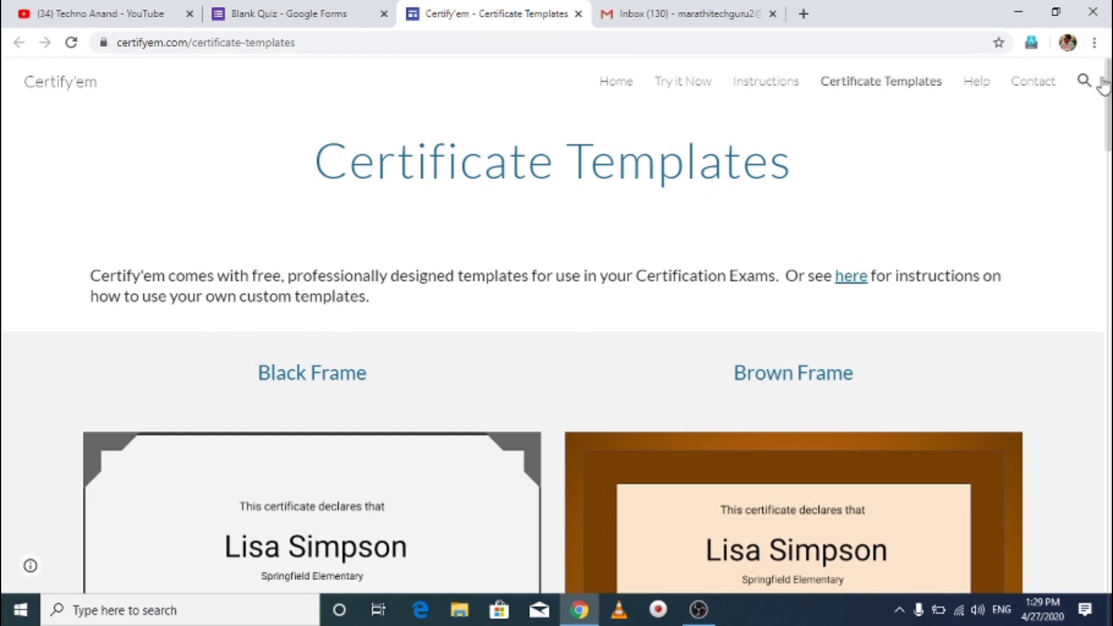
drag(1108, 119, 1110, 451)
scroll(1093, 262, down, 5)
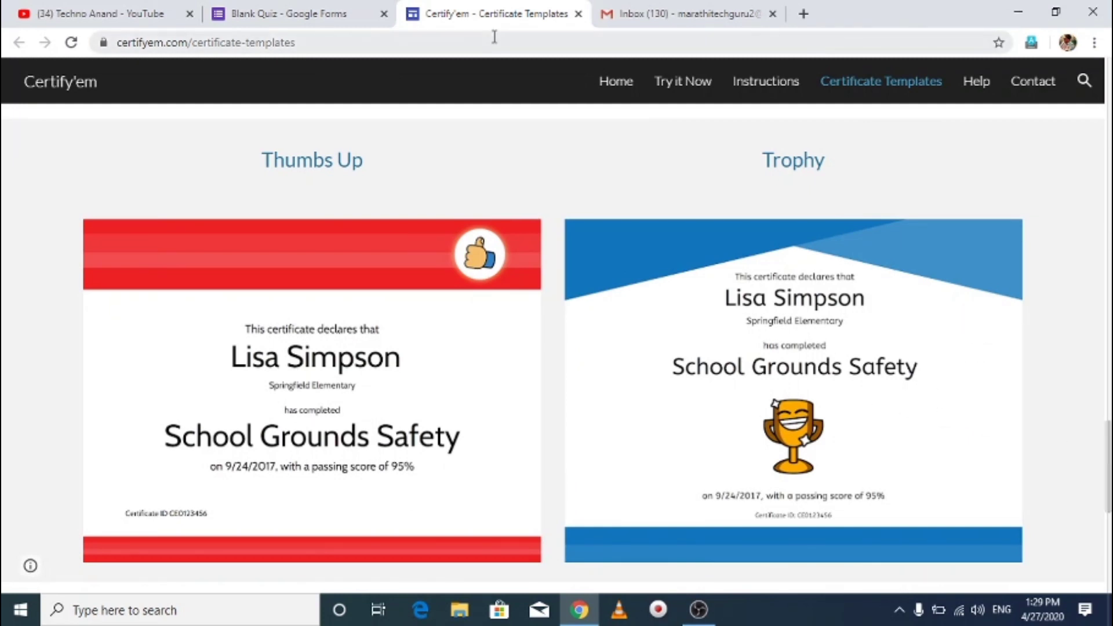
click(308, 8)
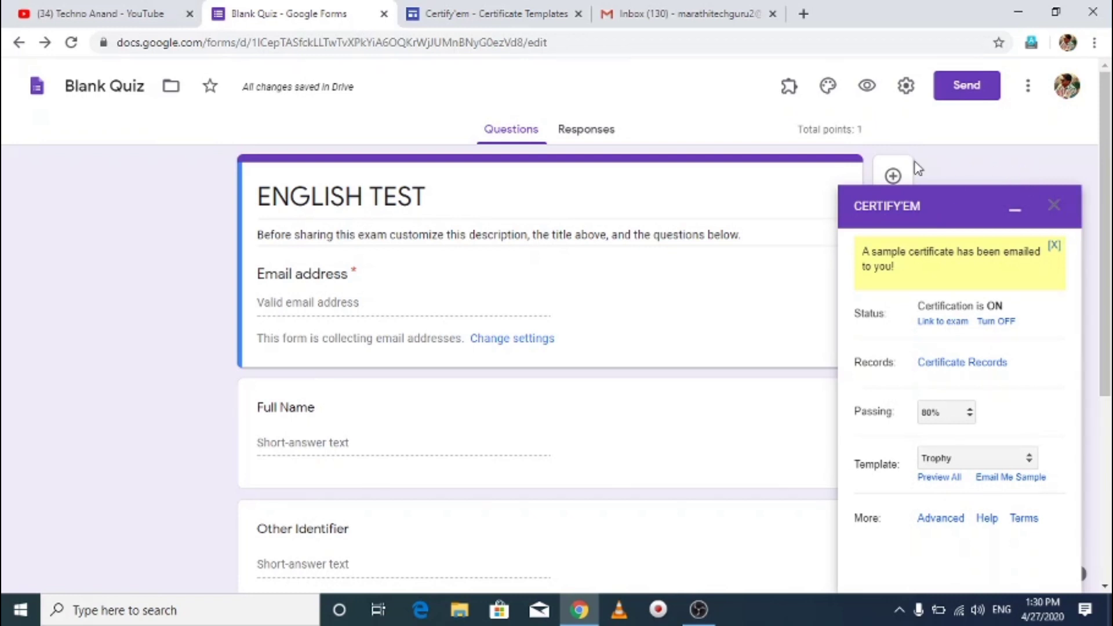
Step: Minimise the Certify'em controls to uncover the form
click(1015, 212)
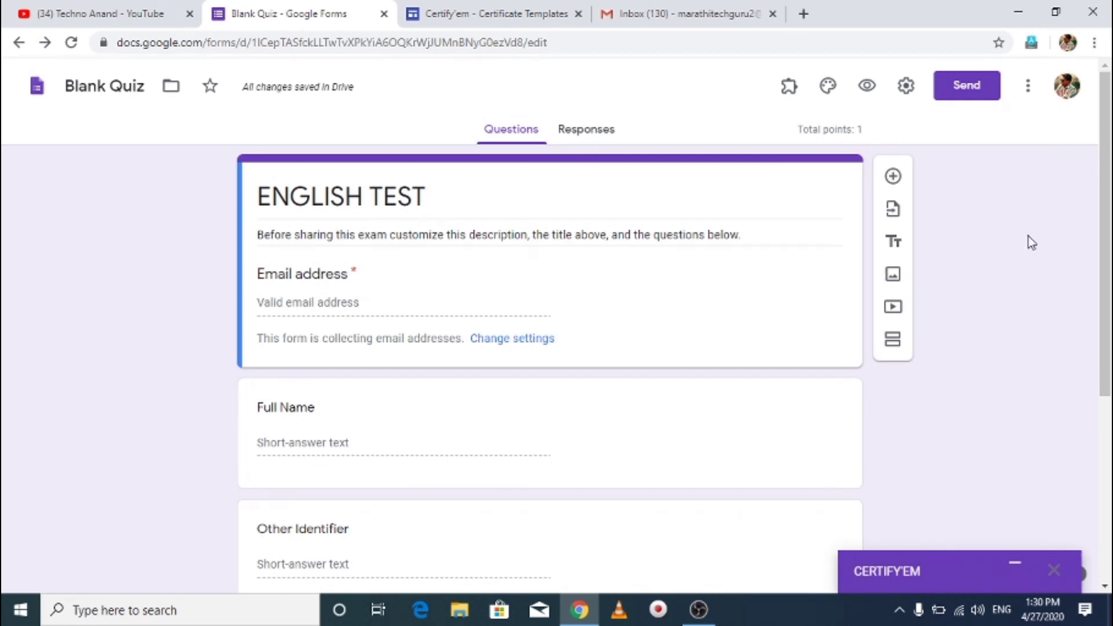
scroll(1109, 270, down, 1)
scroll(1044, 203, up, 1)
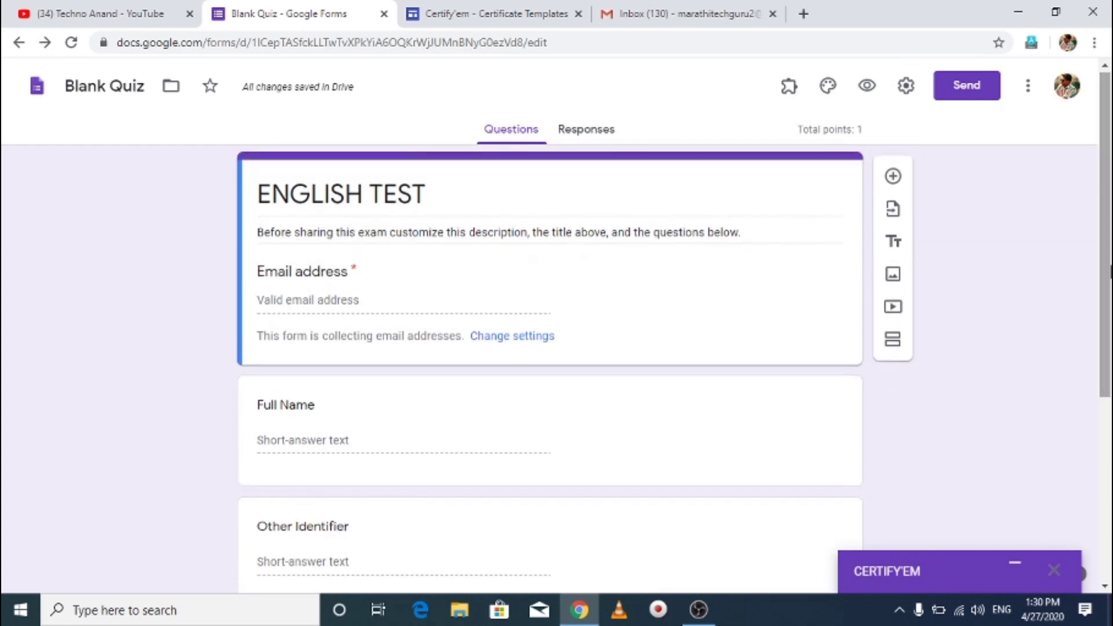
Step: Review the options for sending the form by email, shortened link and embedded HTML, and leave without sending it
click(983, 97)
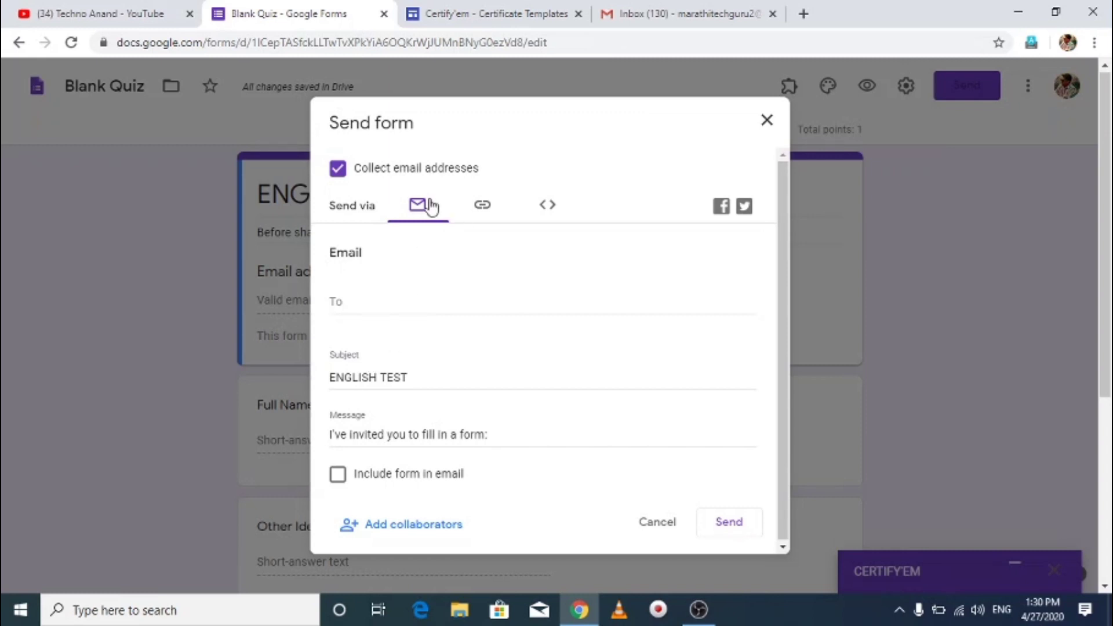
click(395, 296)
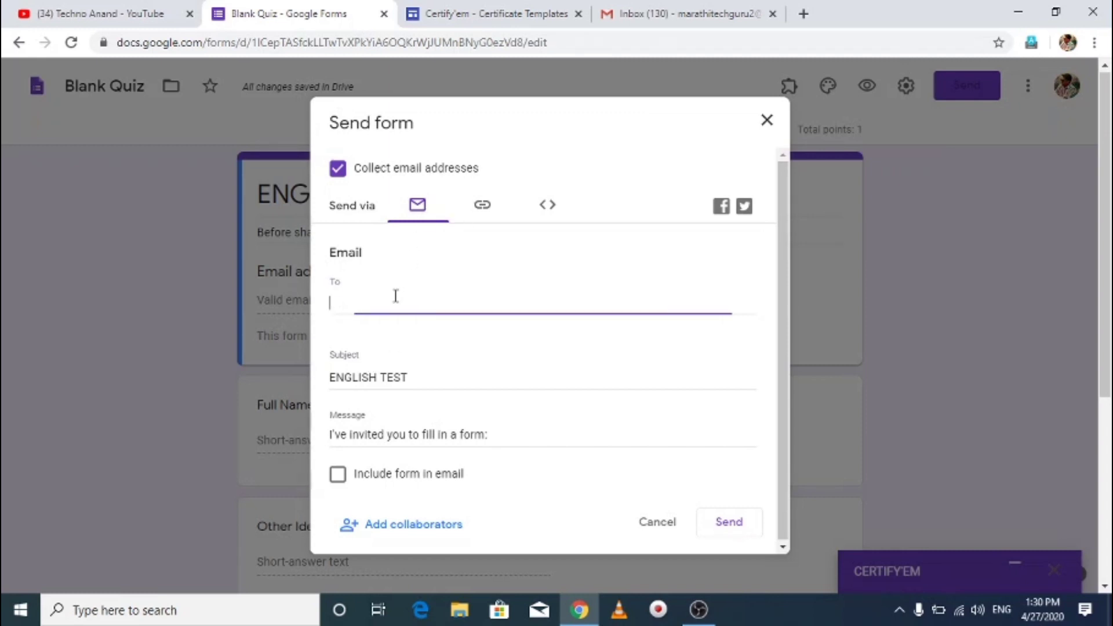
click(489, 212)
click(337, 309)
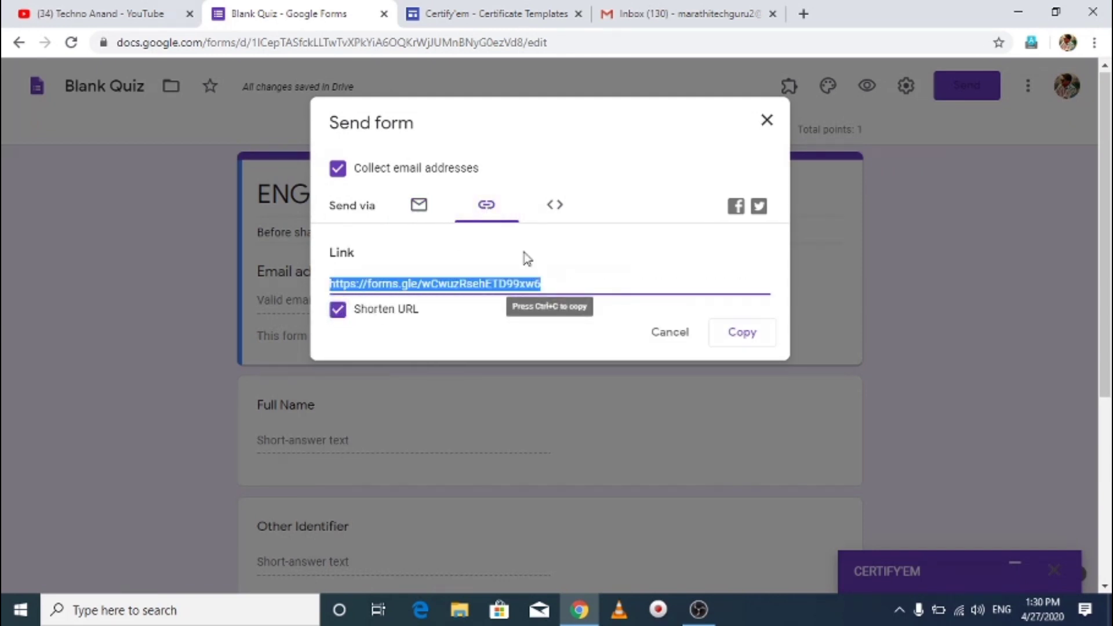
click(551, 215)
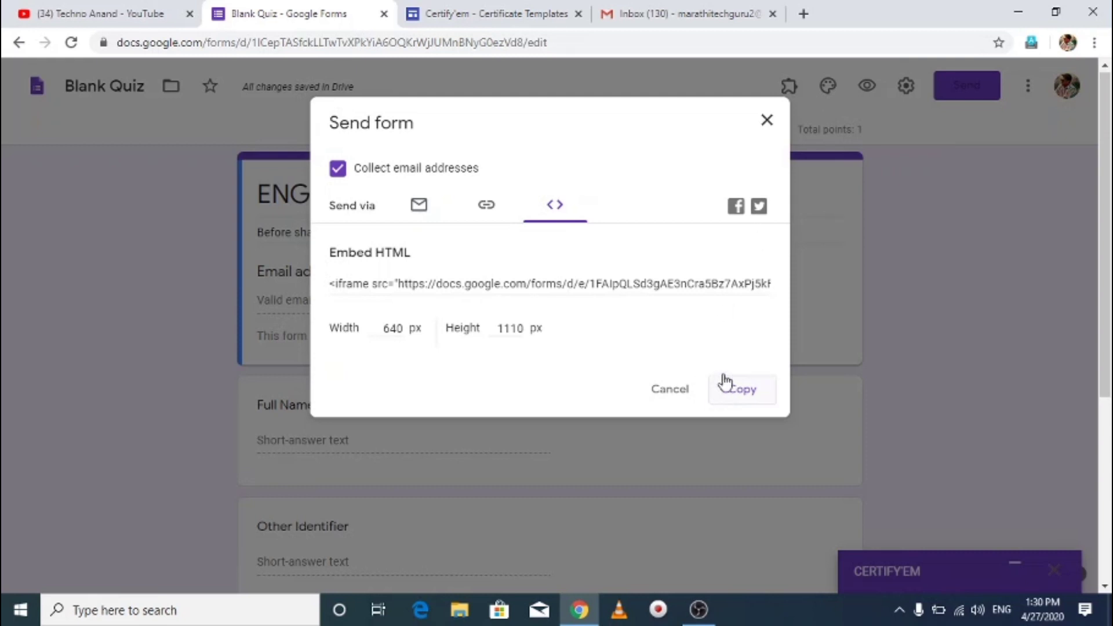
click(769, 122)
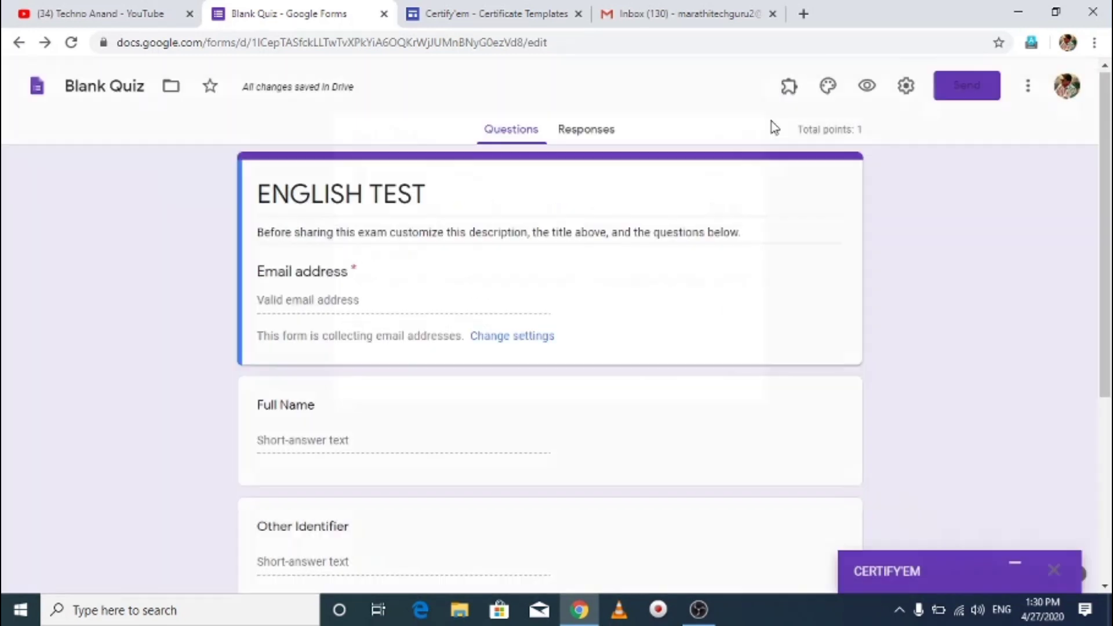